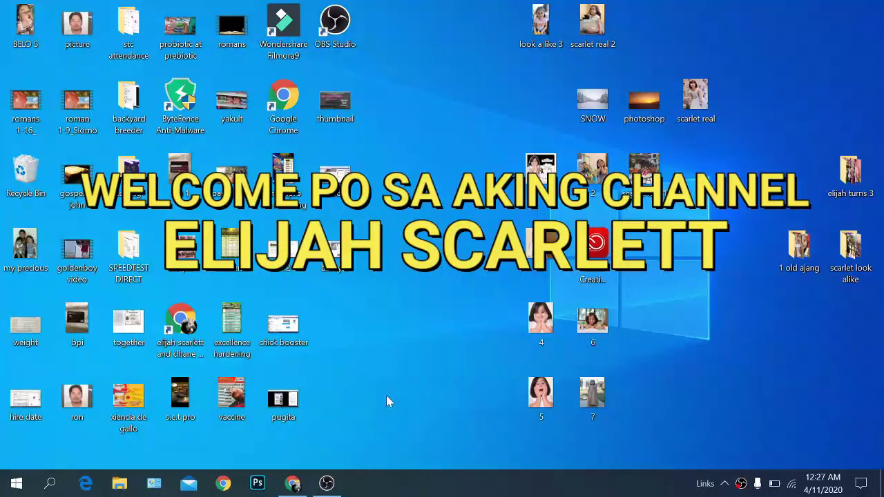
# - Launch Adobe Photoshop 2020 from the taskbar to reach its Home screen
pyautogui.click(256, 483)
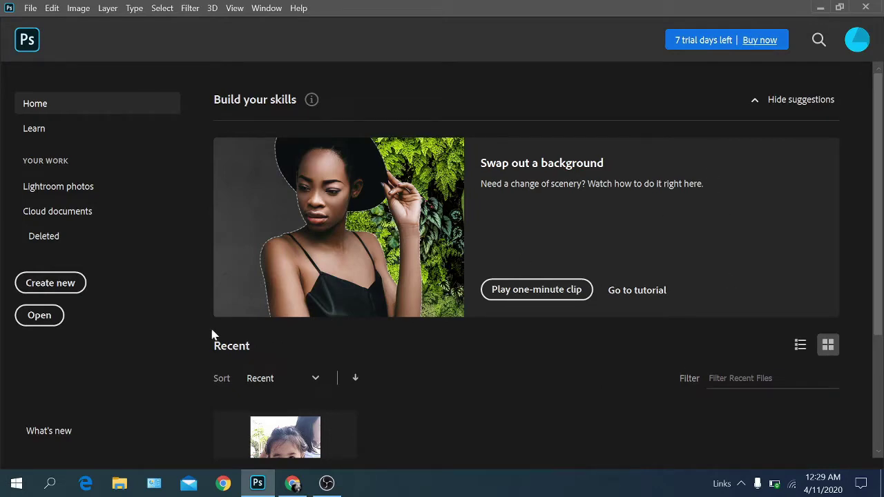
# - Create a new blank 1920 x 1080 px document from the Custom preset
pyautogui.click(64, 283)
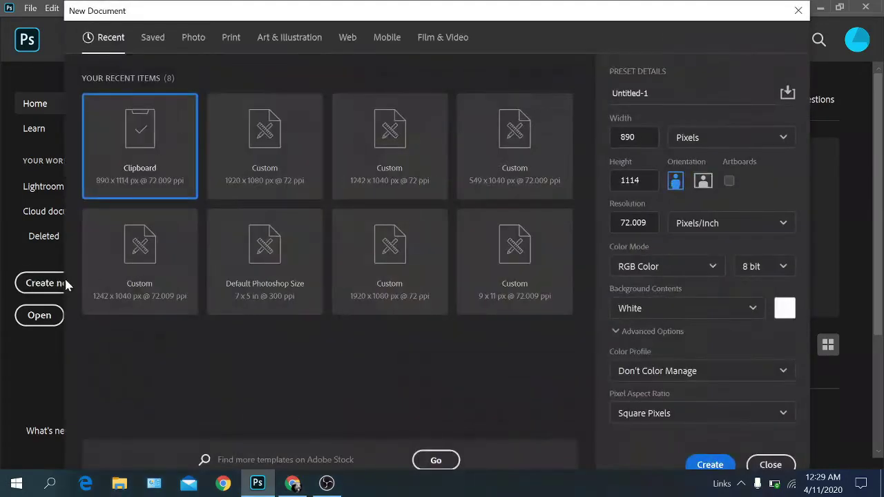
pyautogui.click(195, 197)
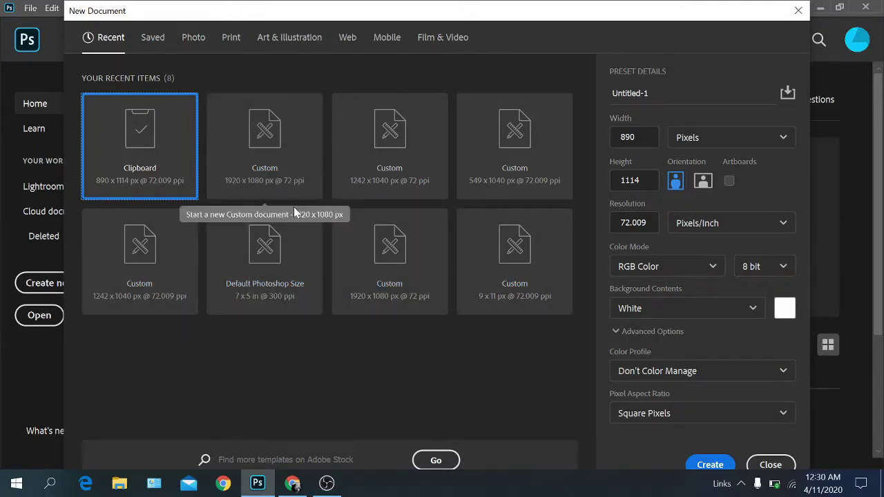
pyautogui.doubleClick(276, 184)
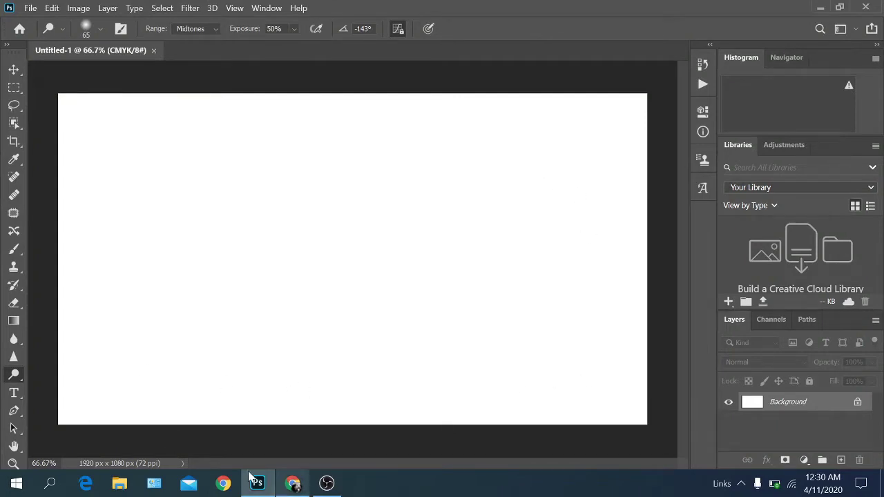
# - Place the scarlet real 2 photo enlarged on the canvas's right half and commit it
pyautogui.click(820, 8)
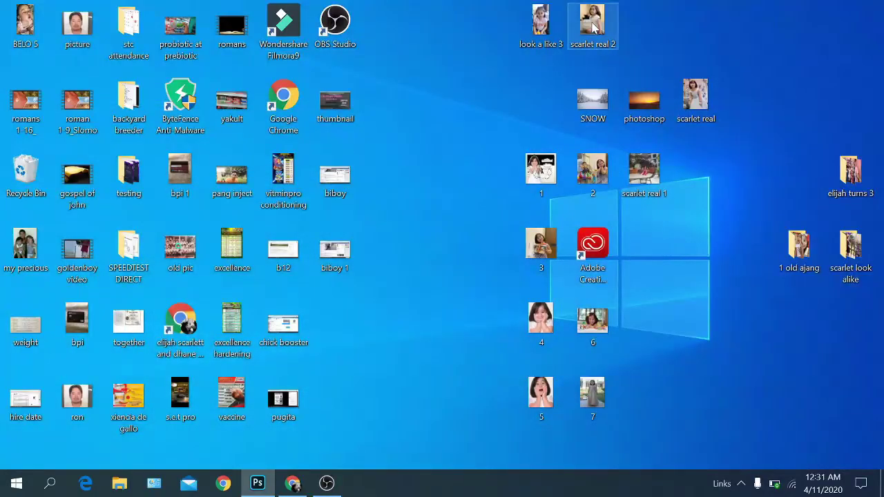
pyautogui.moveTo(593, 26)
pyautogui.mouseDown()
pyautogui.moveTo(254, 486)
pyautogui.moveTo(445, 241)
pyautogui.mouseUp()
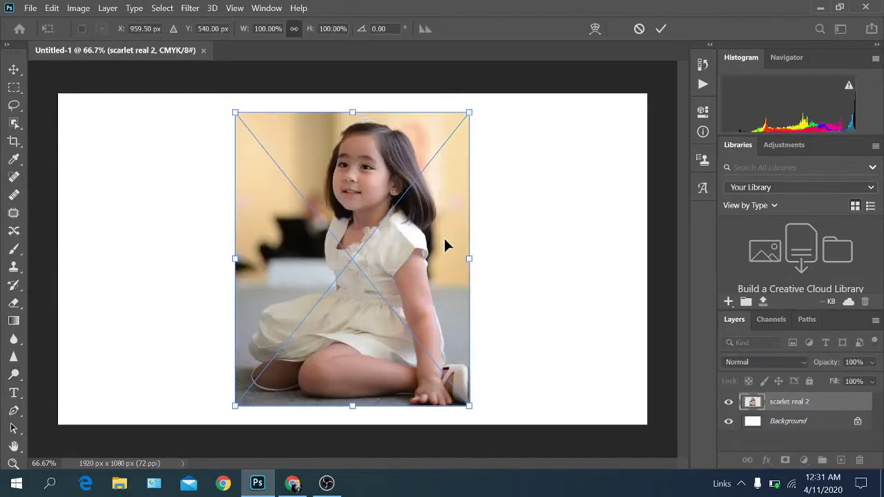
pyautogui.moveTo(379, 247); pyautogui.dragTo(532, 246)
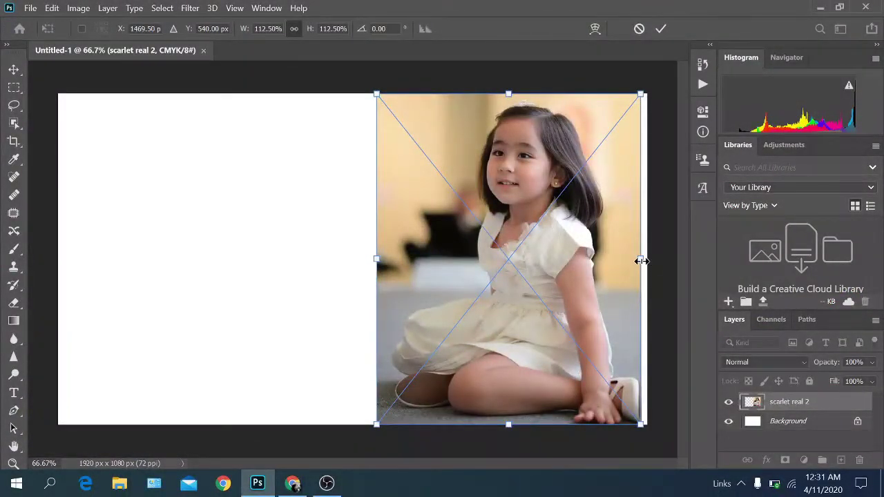
pyautogui.moveTo(641, 258); pyautogui.dragTo(657, 259)
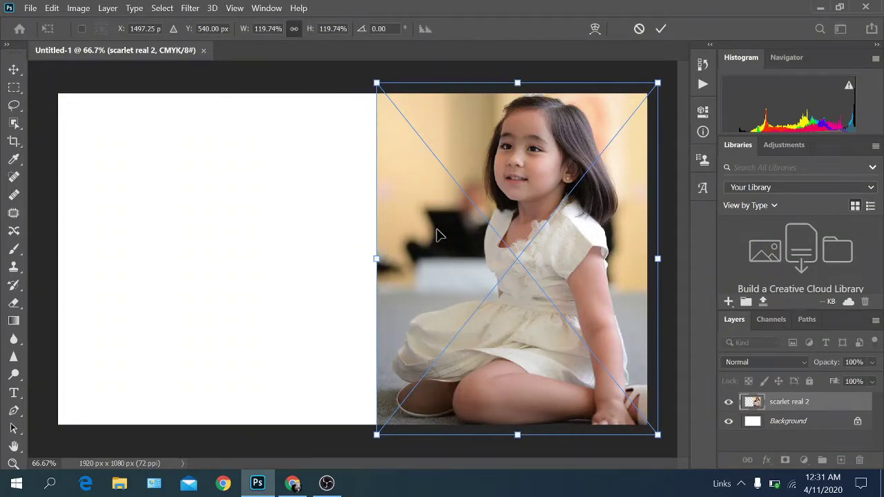
pyautogui.press('Return')
pyautogui.press('o')
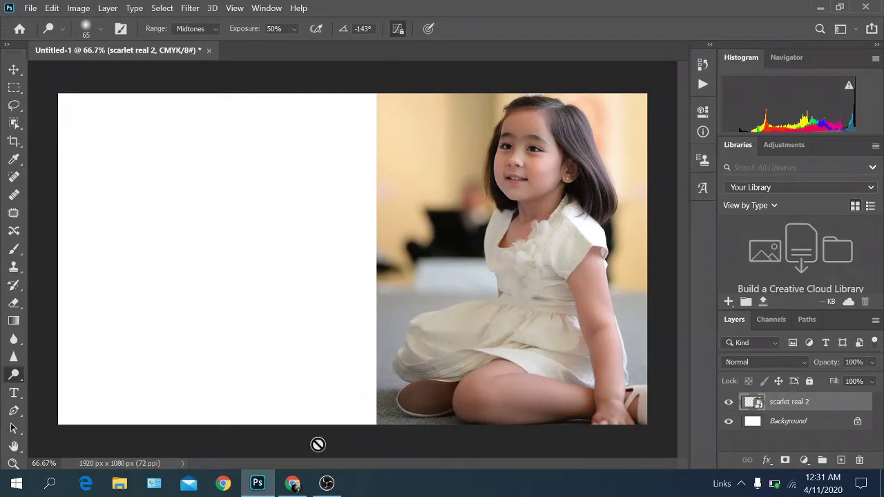
pyautogui.click(820, 7)
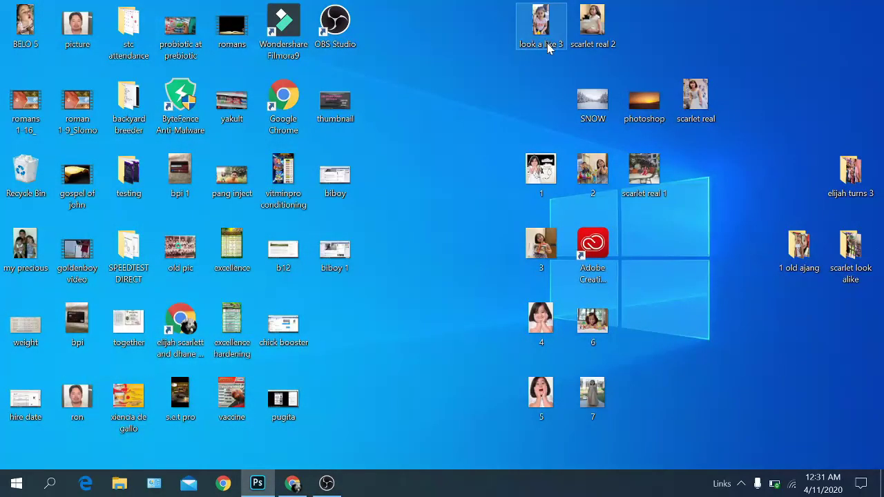
# - Drop the look a like 3 photo onto the canvas and move it to the left side
pyautogui.moveTo(549, 47); pyautogui.dragTo(252, 487)
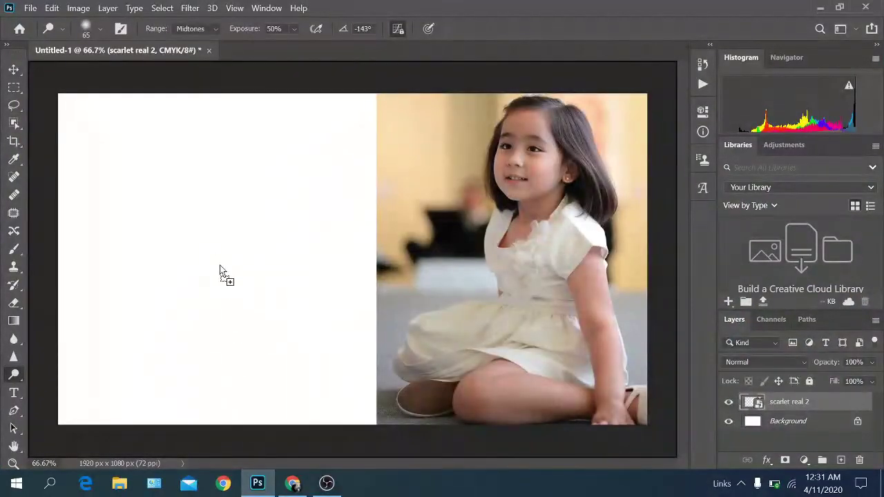
pyautogui.moveTo(253, 486); pyautogui.dragTo(216, 253)
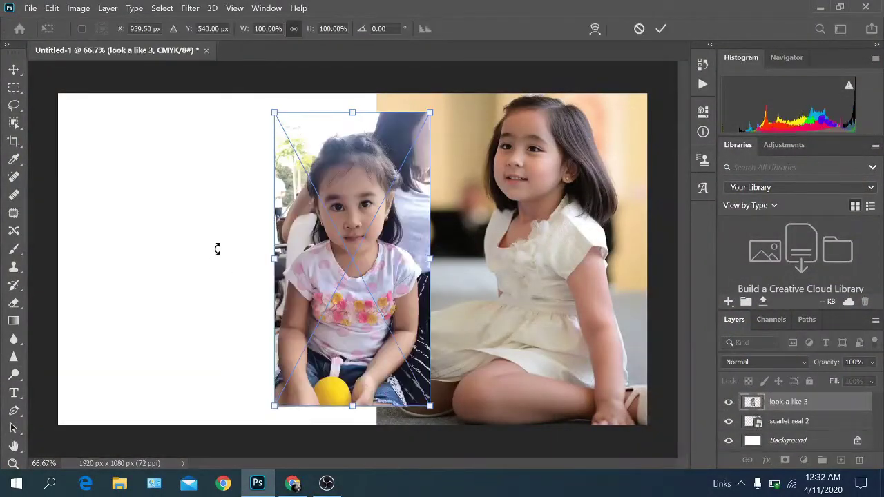
pyautogui.moveTo(308, 238); pyautogui.dragTo(160, 239)
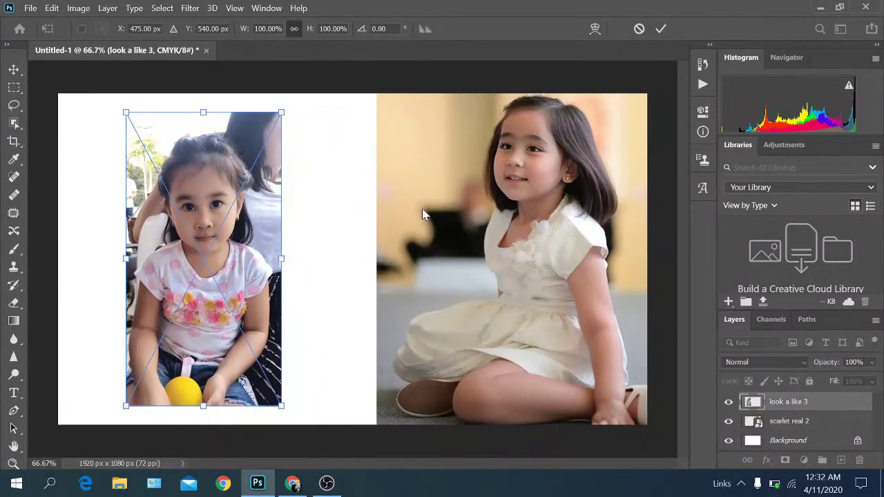
pyautogui.click(819, 9)
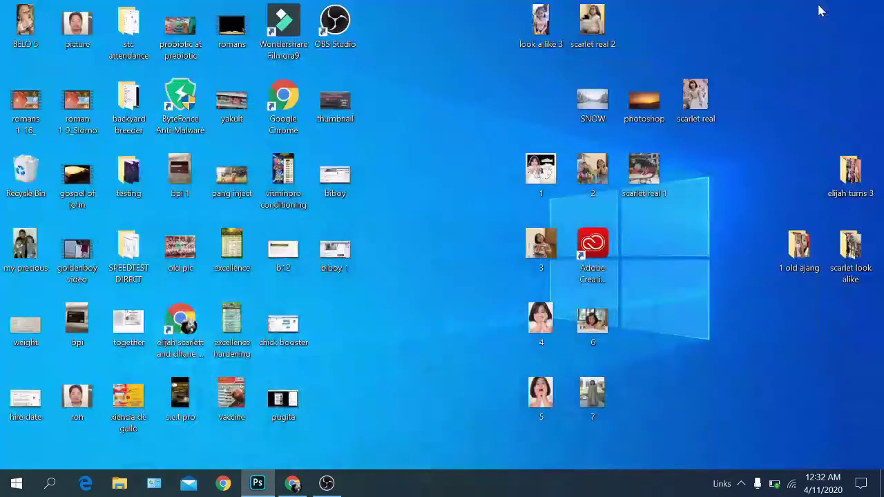
pyautogui.moveTo(542, 27)
pyautogui.mouseDown()
pyautogui.moveTo(525, 86)
pyautogui.moveTo(277, 452)
pyautogui.mouseUp()
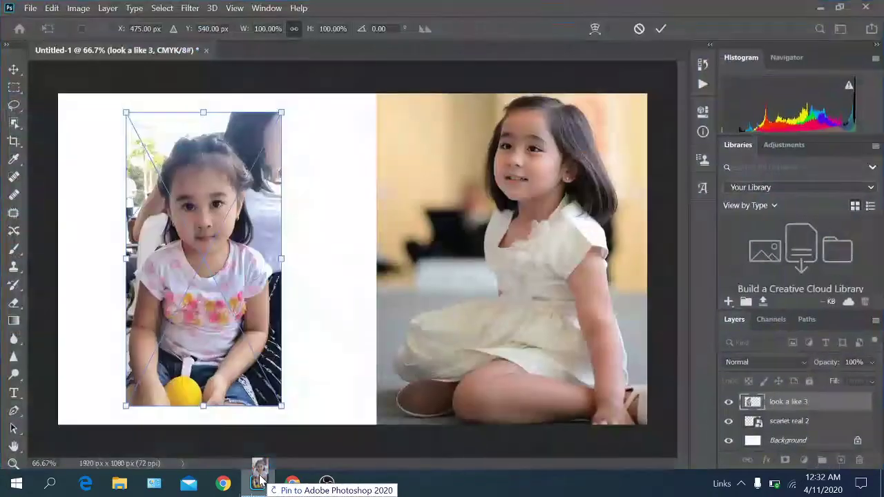
pyautogui.moveTo(278, 453)
pyautogui.mouseDown()
pyautogui.moveTo(289, 455)
pyautogui.moveTo(747, 3)
pyautogui.moveTo(817, 7)
pyautogui.mouseUp()
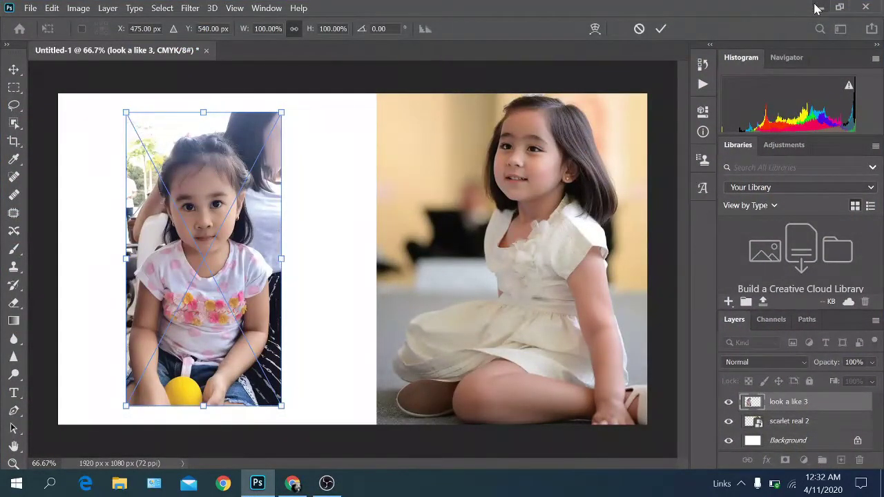
pyautogui.click(816, 7)
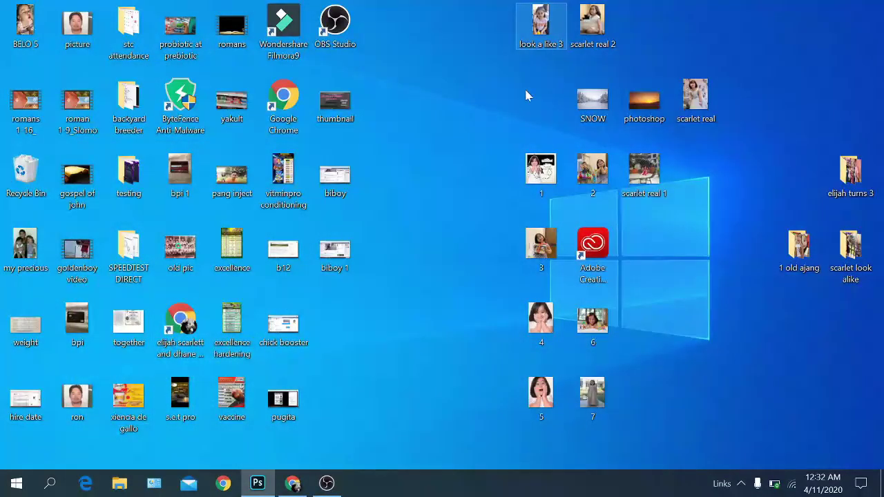
pyautogui.click(257, 483)
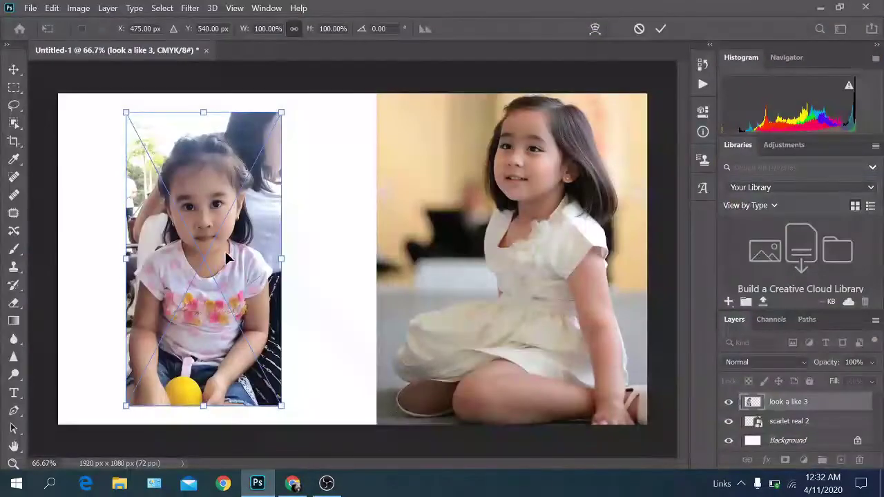
# - Scale look a like 3 up to about 154% to reach the left edge, then commit
pyautogui.moveTo(126, 259)
pyautogui.mouseDown()
pyautogui.moveTo(59, 263)
pyautogui.moveTo(66, 261)
pyautogui.mouseUp()
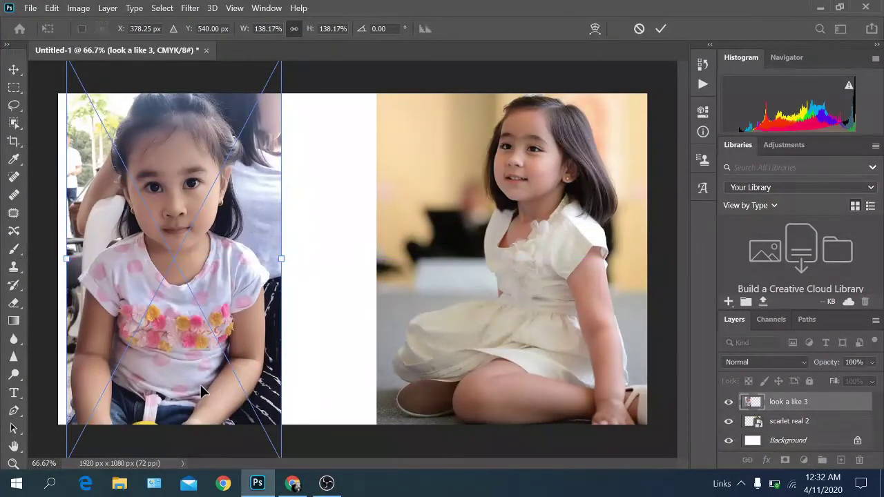
pyautogui.moveTo(281, 263); pyautogui.dragTo(298, 262)
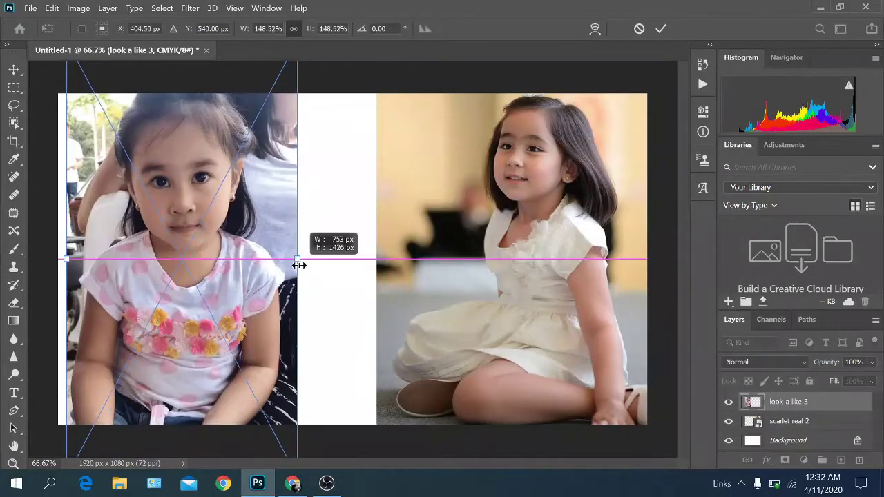
pyautogui.moveTo(242, 261); pyautogui.dragTo(241, 285)
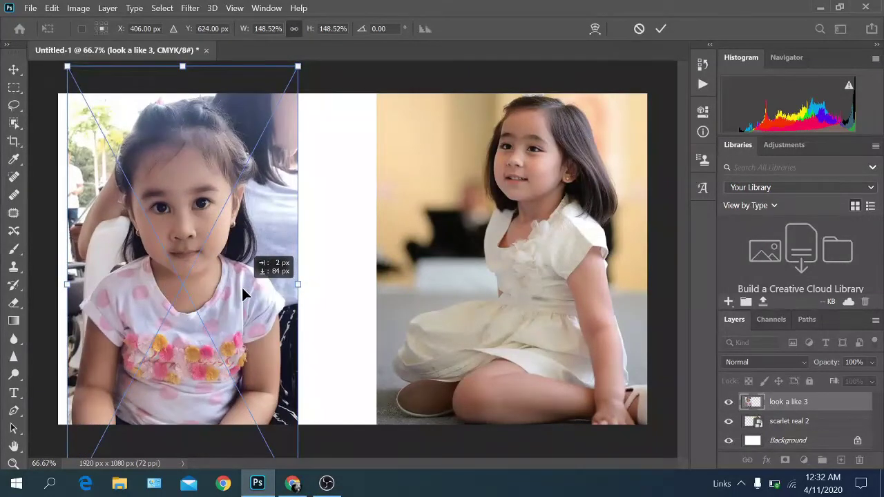
pyautogui.moveTo(66, 284); pyautogui.dragTo(57, 286)
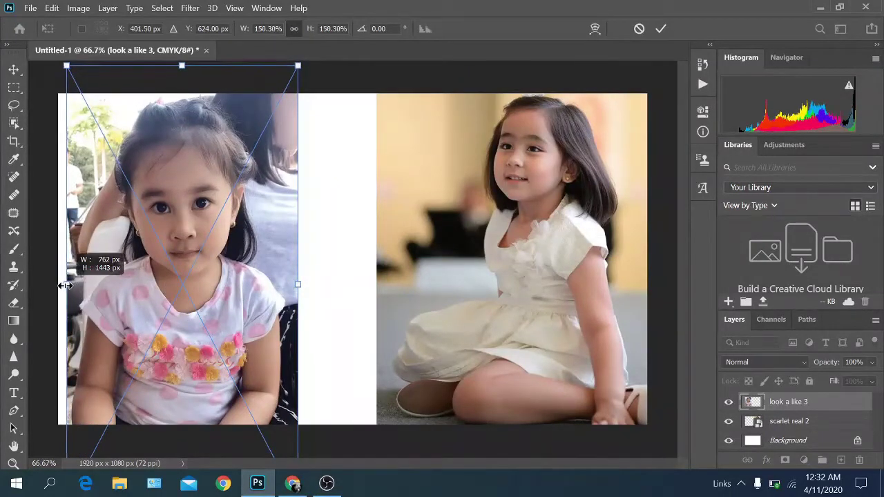
pyautogui.moveTo(223, 270); pyautogui.dragTo(225, 280)
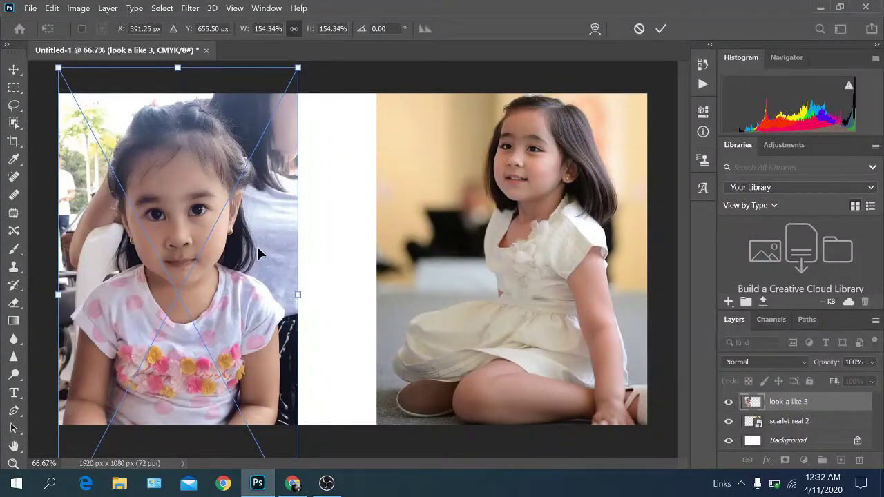
pyautogui.press('Return')
pyautogui.press('o')
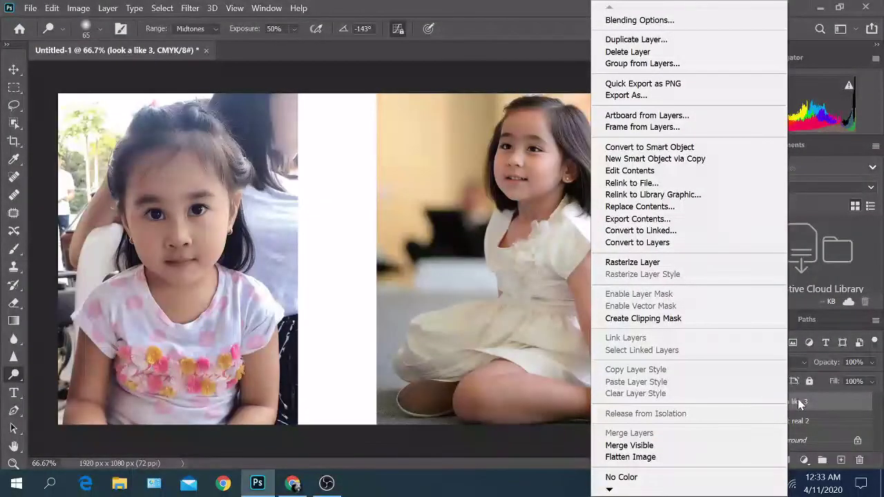
# - Rasterize the look a like 3 and scarlet real 2 layers with Rasterize Layer
pyautogui.click(539, 469)
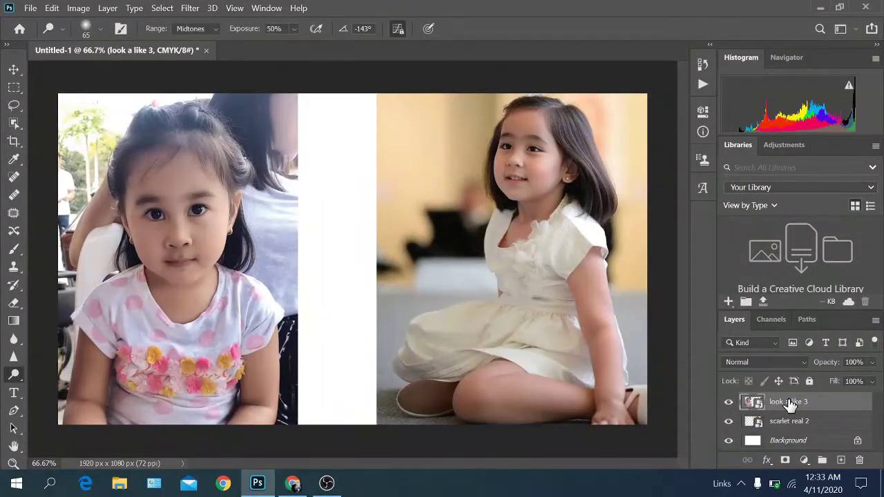
pyautogui.rightClick(788, 404)
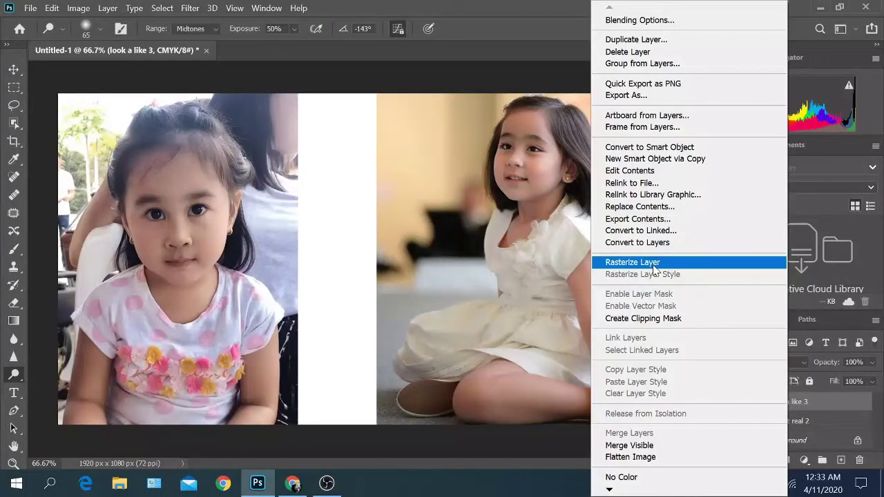
pyautogui.click(655, 268)
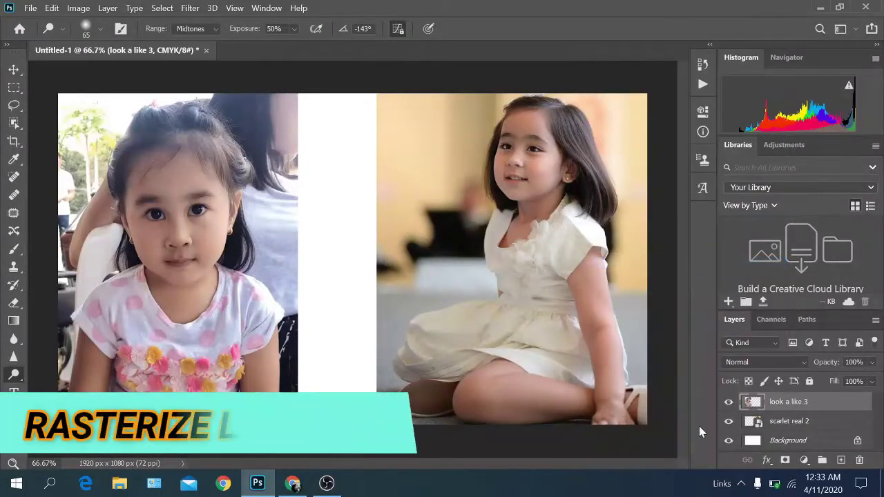
pyautogui.rightClick(778, 427)
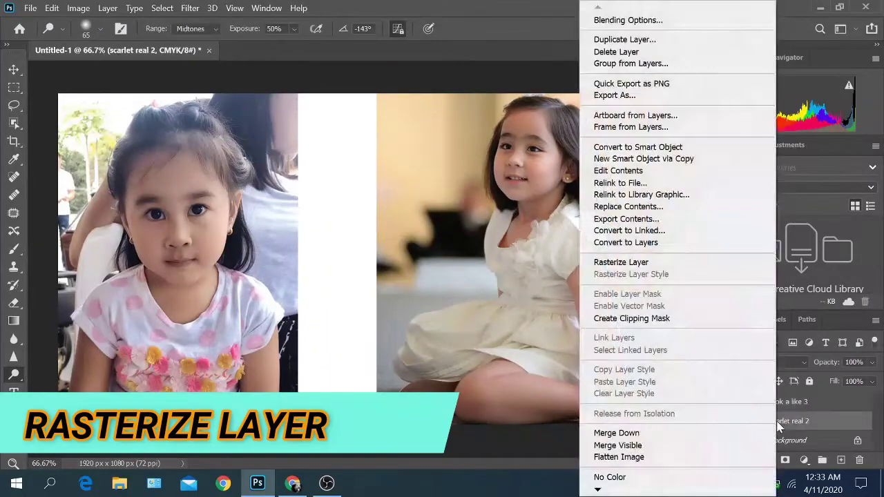
pyautogui.click(624, 266)
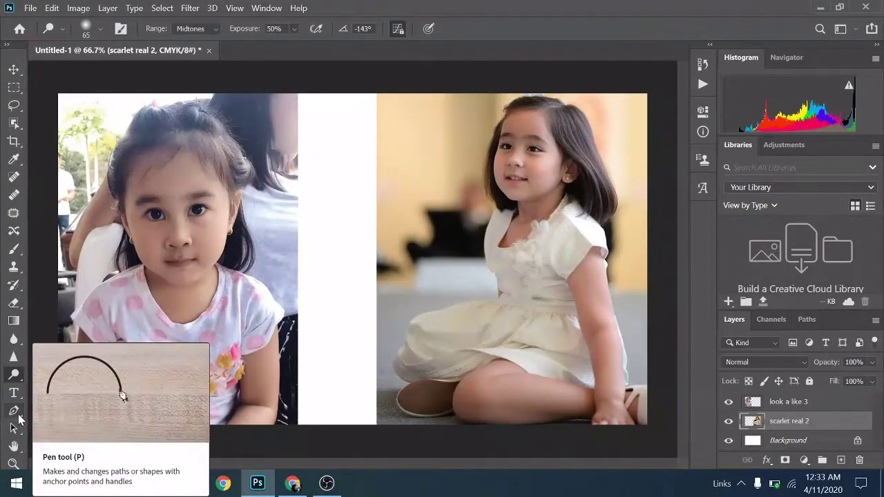
# - Select the Pen Tool and zoom to 200% on the sitting girl
pyautogui.rightClick(18, 419)
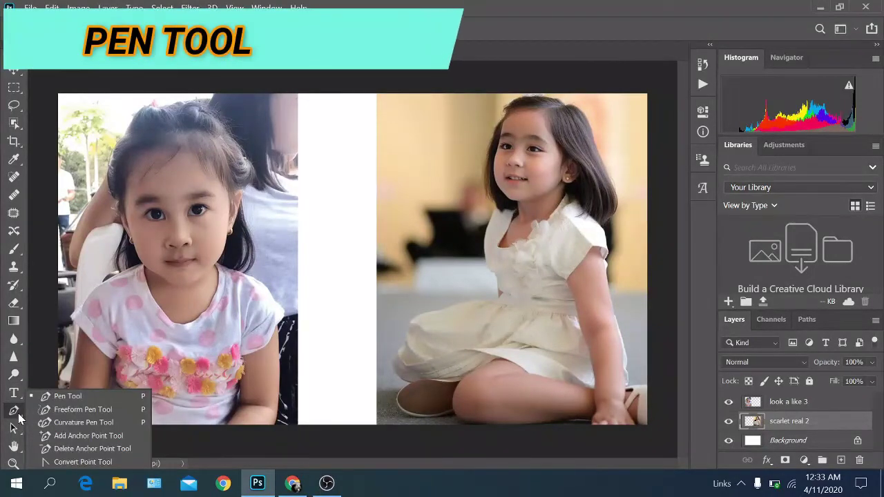
pyautogui.click(19, 419)
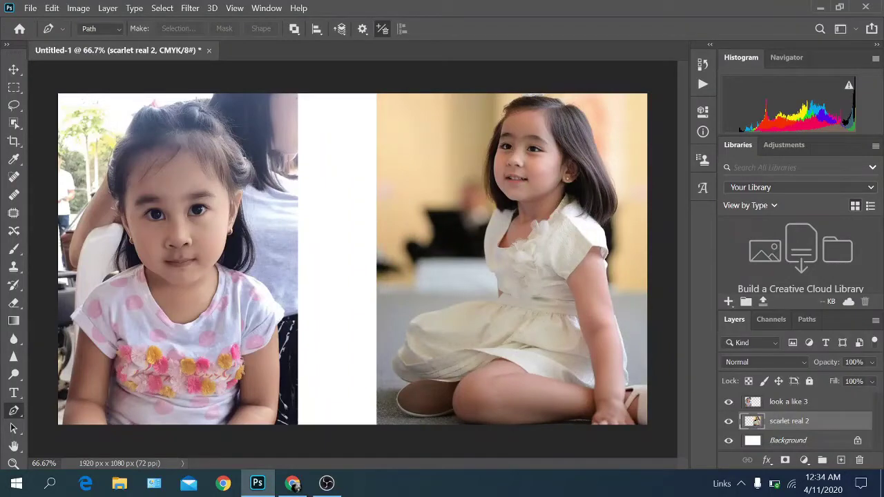
pyautogui.hotkey('ctrl', '+')
pyautogui.hotkey('ctrl', '+')
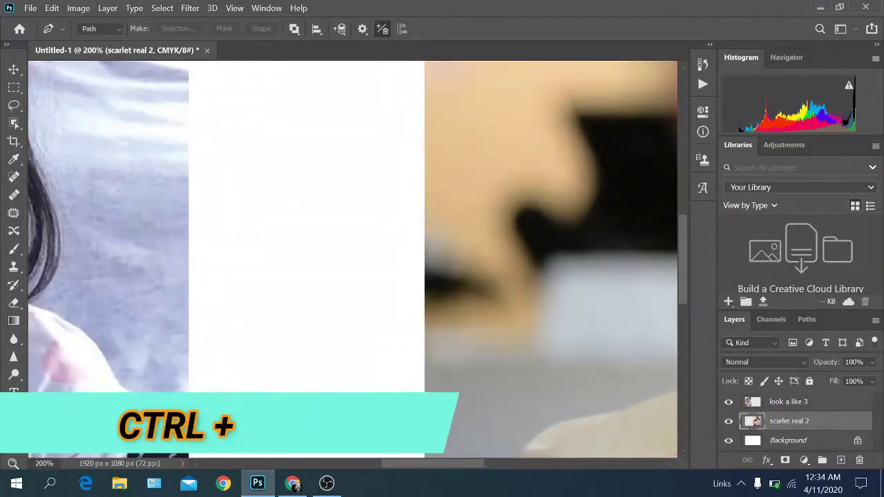
pyautogui.moveTo(443, 473); pyautogui.dragTo(535, 489)
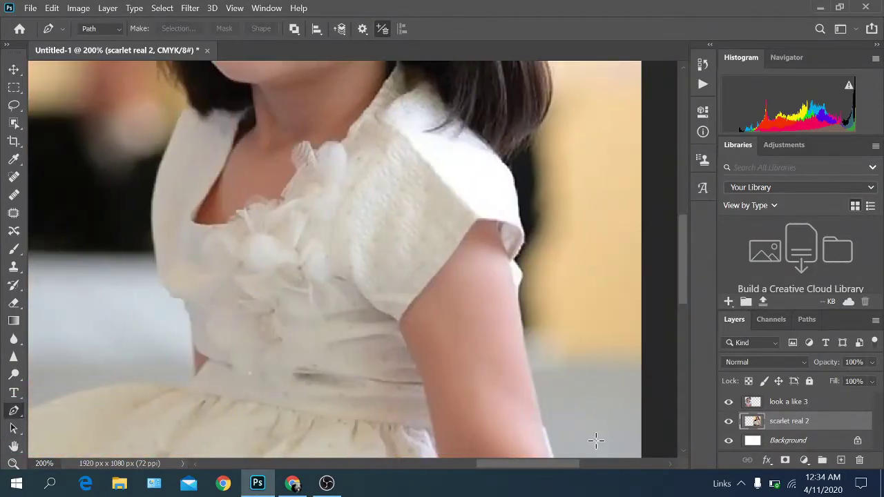
pyautogui.moveTo(682, 289); pyautogui.dragTo(689, 347)
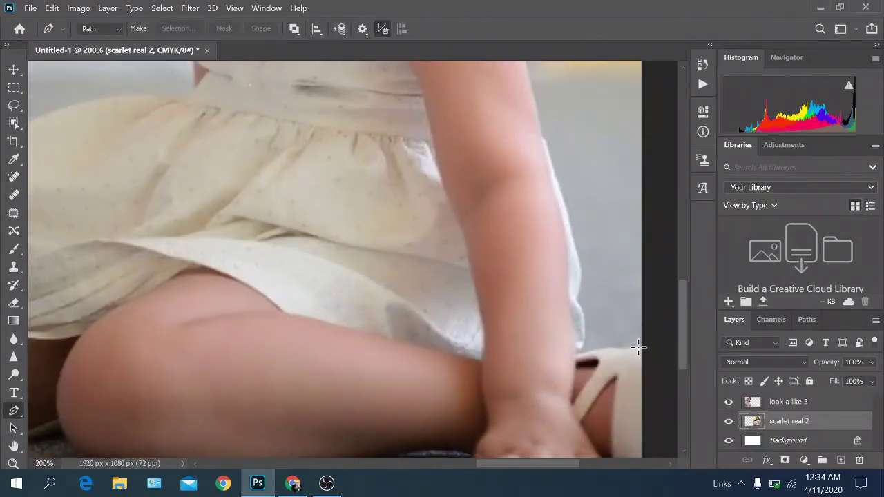
# - Place pen anchors from the image's right edge up the skirt and arm
pyautogui.click(637, 347)
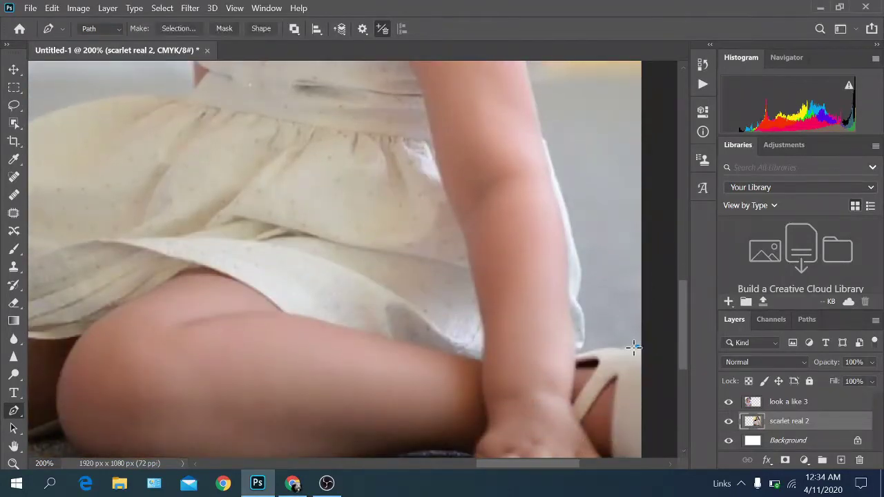
pyautogui.click(583, 347)
pyautogui.click(587, 315)
pyautogui.click(579, 299)
pyautogui.click(547, 144)
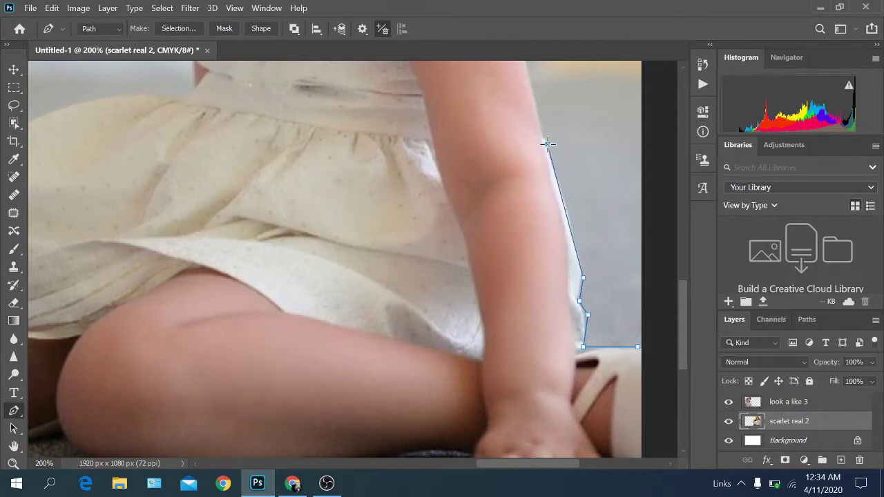
pyautogui.moveTo(685, 302)
pyautogui.mouseDown()
pyautogui.moveTo(676, 214)
pyautogui.moveTo(680, 283)
pyautogui.moveTo(680, 256)
pyautogui.mouseUp()
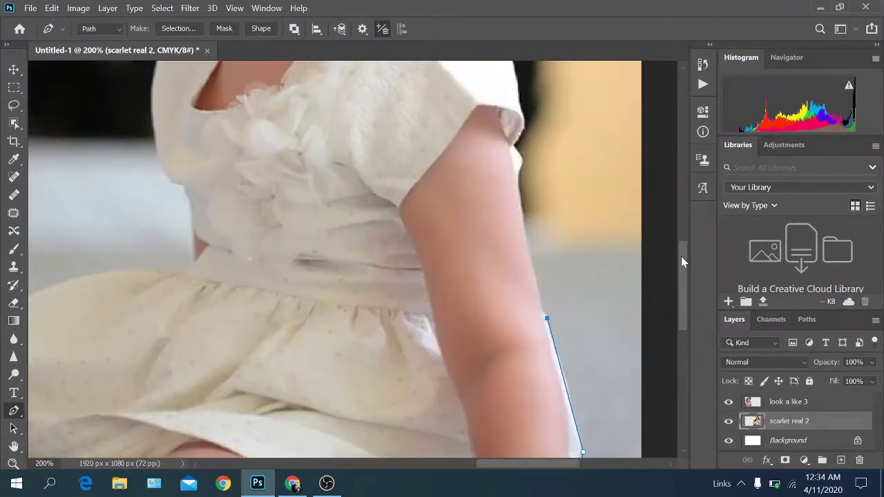
pyautogui.click(518, 178)
pyautogui.click(524, 161)
pyautogui.click(516, 146)
pyautogui.moveTo(681, 270); pyautogui.dragTo(681, 209)
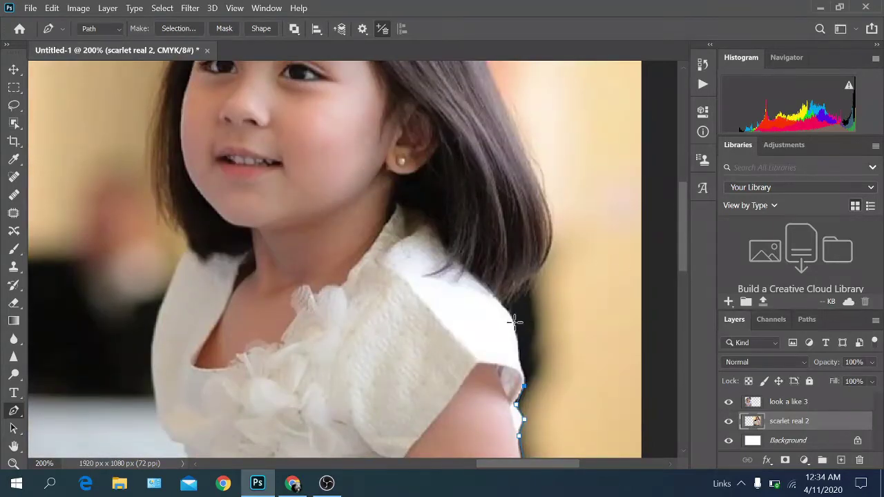
# - Continue anchors over the shoulder and up the hair edge, undoing the stray curved anchor
pyautogui.click(513, 320)
pyautogui.click(504, 299)
pyautogui.click(535, 274)
pyautogui.click(554, 238)
pyautogui.click(540, 185)
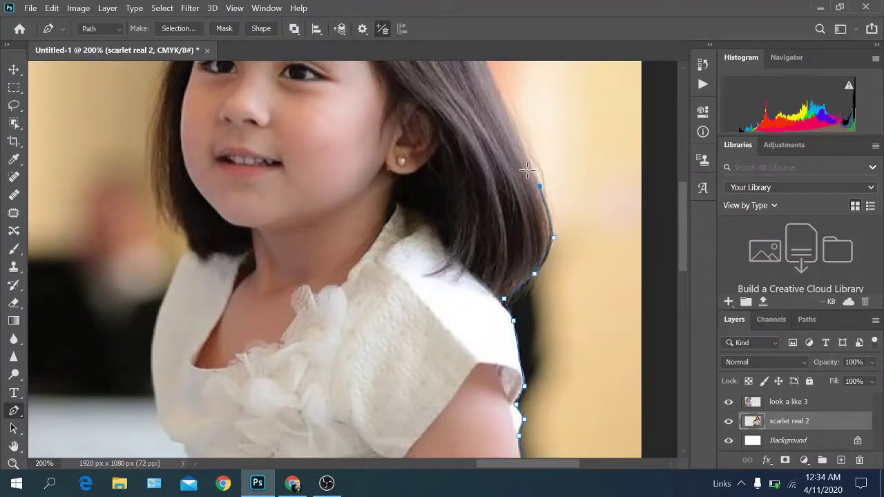
pyautogui.click(511, 118)
pyautogui.click(494, 79)
pyautogui.moveTo(681, 225); pyautogui.dragTo(690, 181)
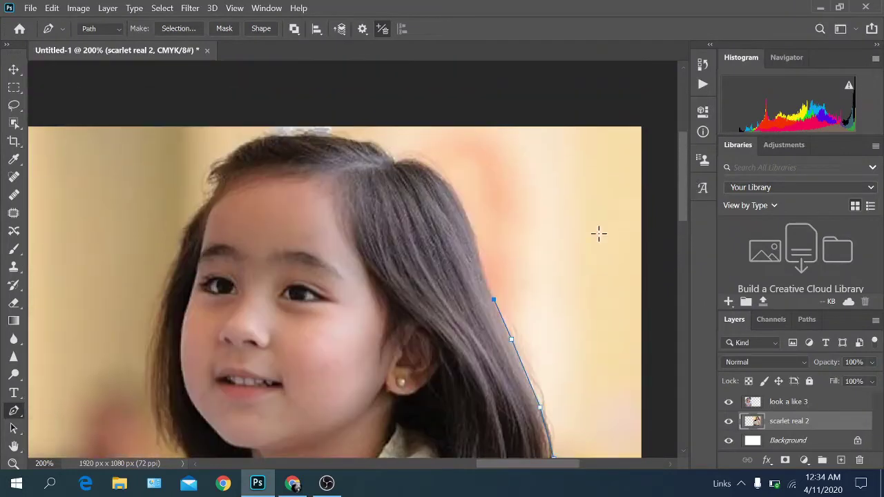
pyautogui.click(479, 254)
pyautogui.click(463, 208)
pyautogui.click(438, 169)
pyautogui.moveTo(432, 157); pyautogui.dragTo(478, 147)
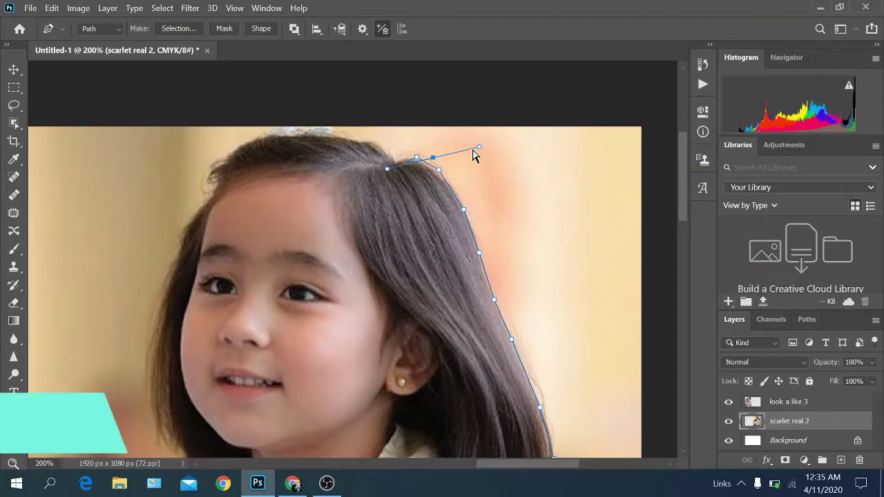
pyautogui.hotkey('ctrl', 'z')
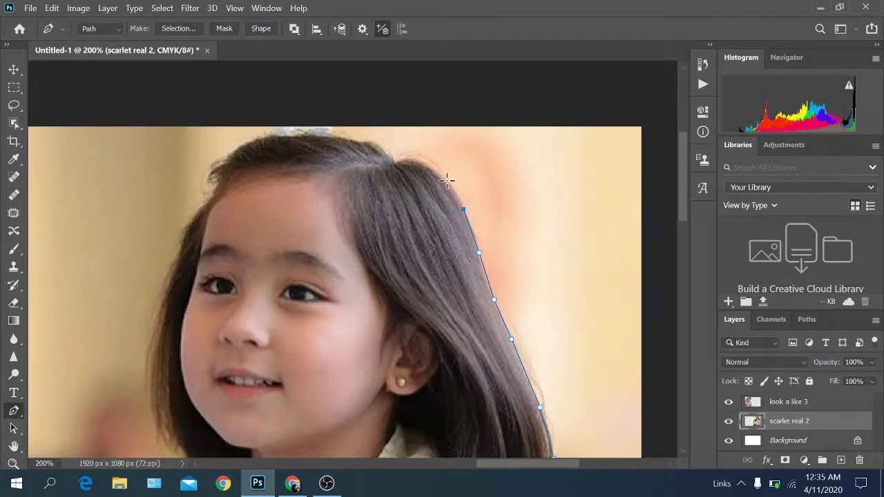
# - Trace pen anchors across the top of the girl's hair
pyautogui.click(414, 158)
pyautogui.click(393, 158)
pyautogui.click(342, 138)
pyautogui.click(308, 132)
pyautogui.click(277, 132)
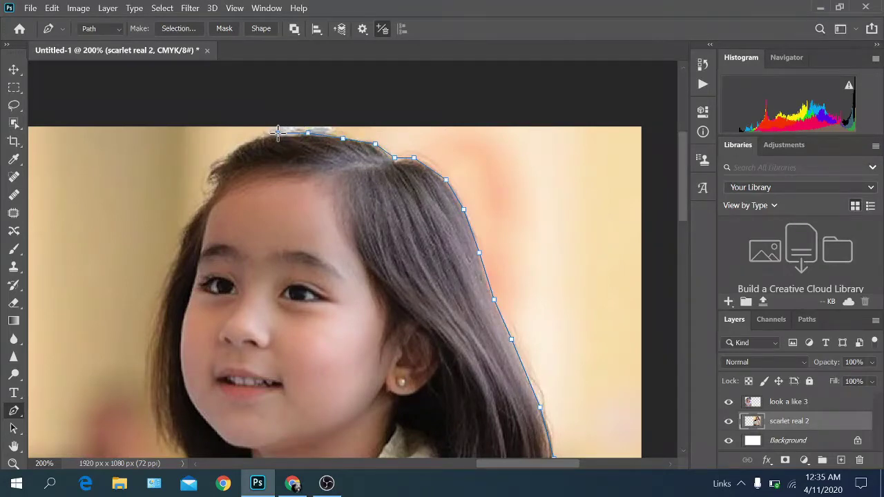
pyautogui.click(250, 136)
# - Trace anchors down the left hairline and left side of the hair
pyautogui.click(223, 151)
pyautogui.click(212, 167)
pyautogui.click(212, 182)
pyautogui.click(207, 198)
pyautogui.click(193, 215)
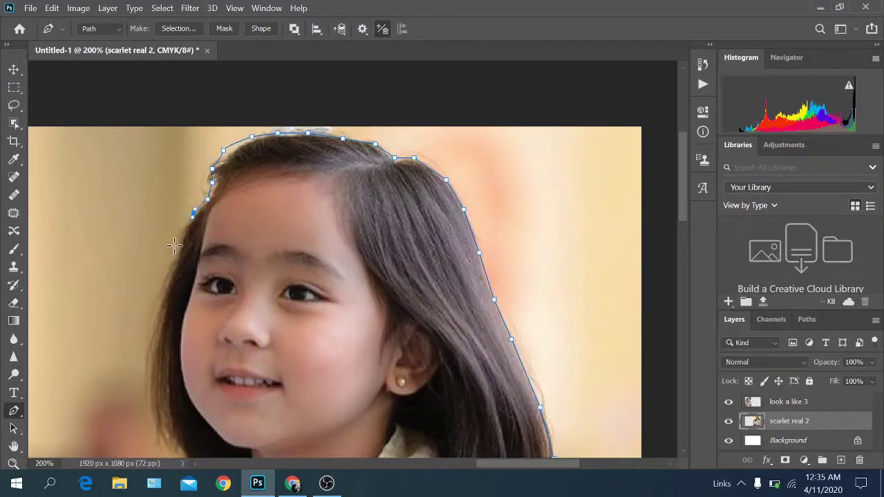
pyautogui.click(174, 265)
pyautogui.click(157, 323)
pyautogui.click(152, 392)
pyautogui.click(163, 430)
pyautogui.moveTo(683, 210); pyautogui.dragTo(689, 284)
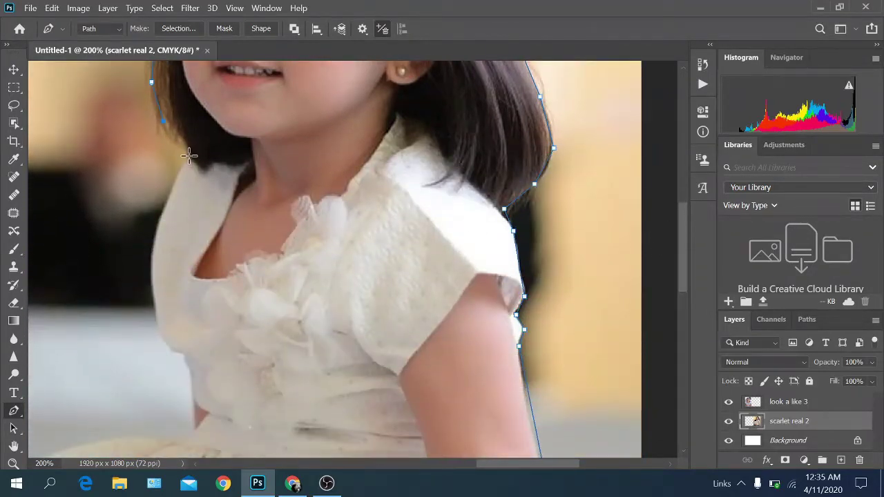
# - Continue the path down the left shoulder and side of the dress
pyautogui.click(182, 150)
pyautogui.click(185, 162)
pyautogui.click(171, 194)
pyautogui.click(153, 244)
pyautogui.click(154, 299)
pyautogui.click(163, 339)
pyautogui.click(180, 357)
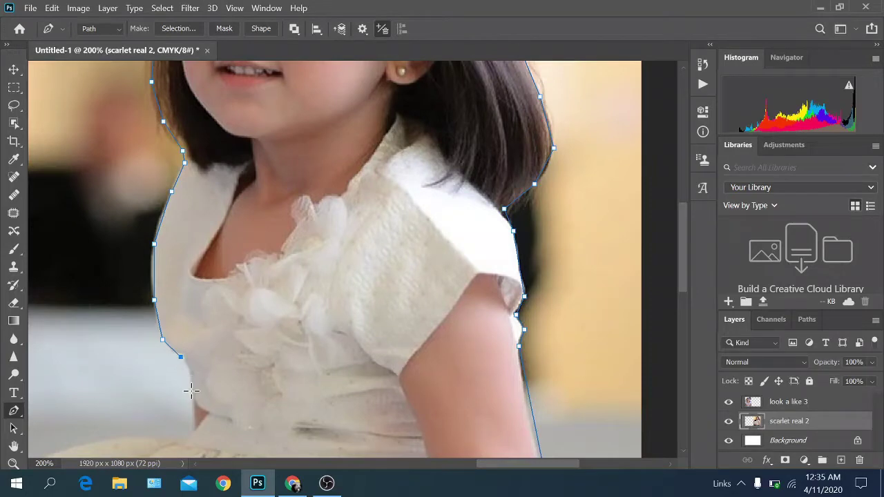
pyautogui.click(192, 391)
pyautogui.moveTo(684, 254); pyautogui.dragTo(686, 304)
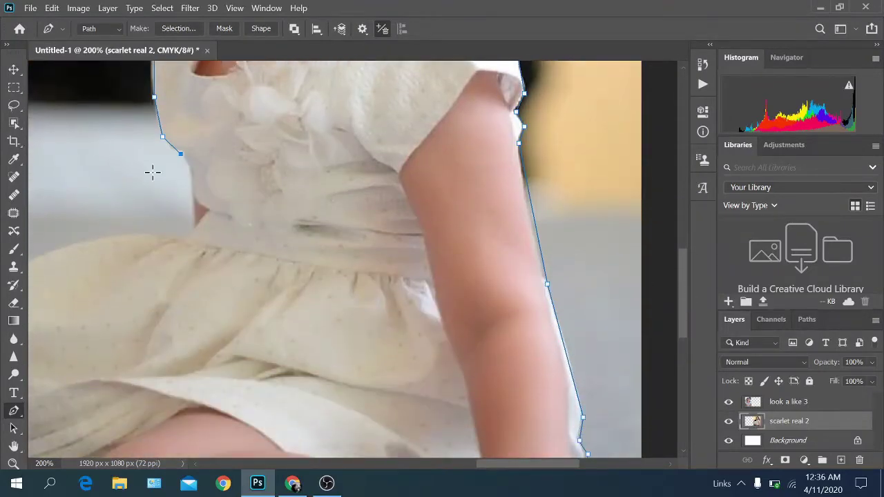
# - Carry the path down to the waist and left along the skirt's top
pyautogui.click(188, 164)
pyautogui.click(190, 190)
pyautogui.click(192, 221)
pyautogui.click(188, 235)
pyautogui.click(156, 236)
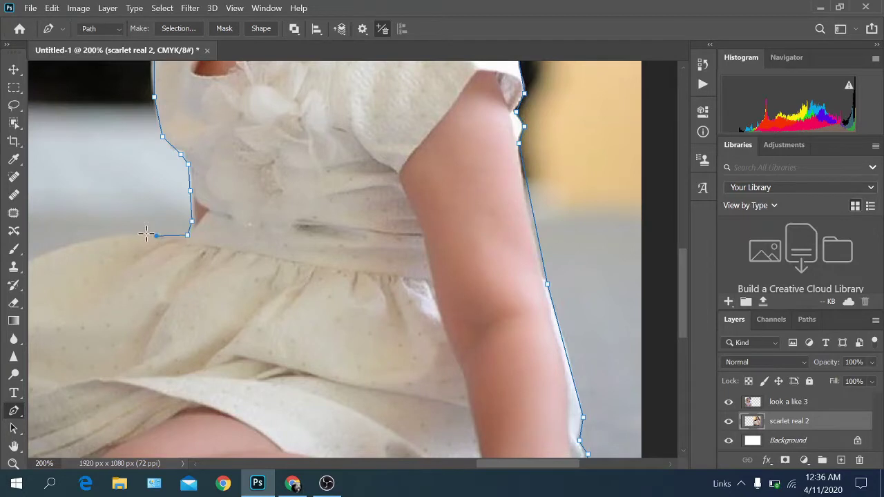
pyautogui.click(110, 236)
pyautogui.click(64, 245)
pyautogui.scroll(-3, 684, 276)
pyautogui.click(583, 432)
pyautogui.click(636, 432)
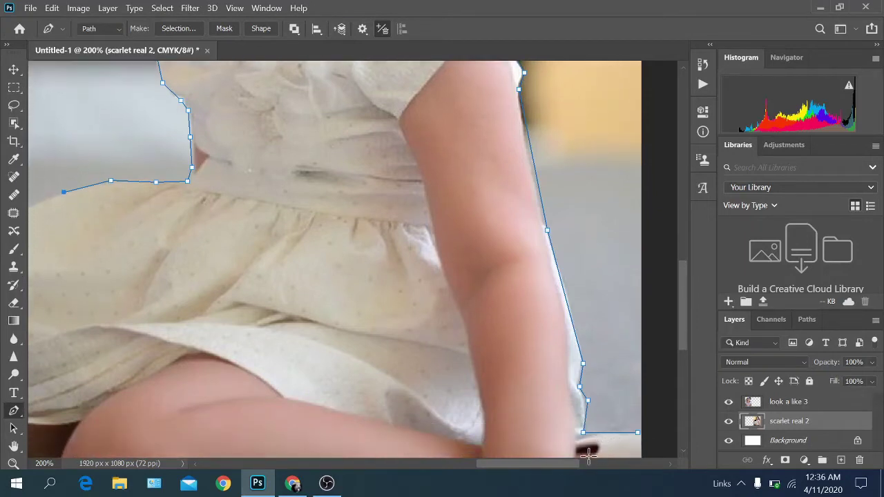
# - Trace anchors along the skirt's upper edge and down its flared side
pyautogui.moveTo(562, 462); pyautogui.dragTo(499, 463)
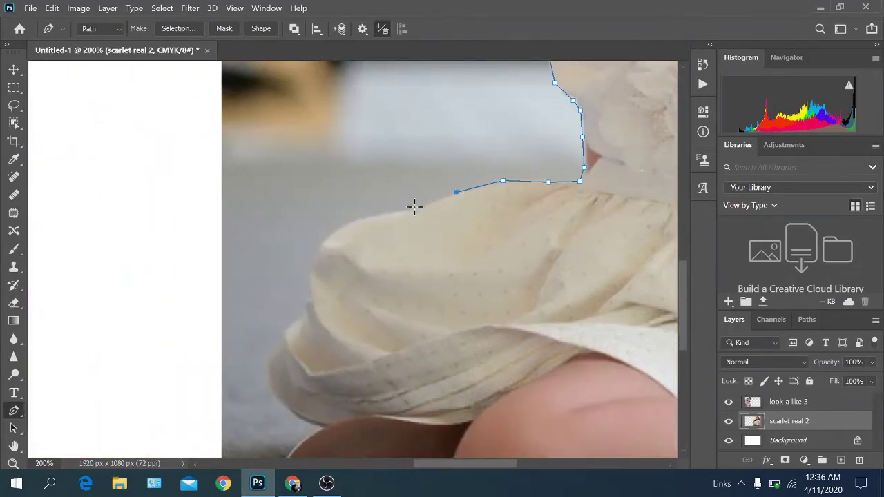
pyautogui.click(373, 216)
pyautogui.click(341, 227)
pyautogui.click(326, 242)
pyautogui.click(315, 262)
pyautogui.click(309, 287)
pyautogui.click(306, 308)
pyautogui.click(298, 320)
# - Continue the path around the skirt hem and along its bottom
pyautogui.click(281, 341)
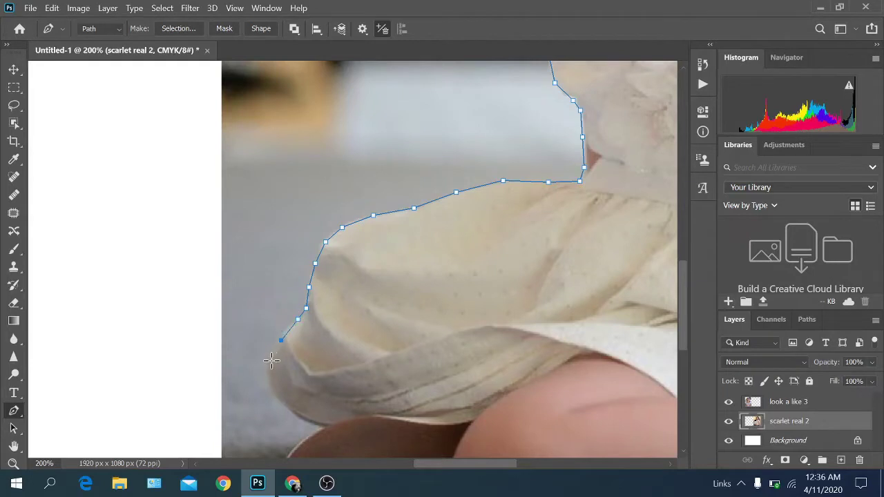
pyautogui.click(268, 358)
pyautogui.click(272, 394)
pyautogui.click(302, 418)
pyautogui.click(321, 426)
pyautogui.click(295, 444)
# - Trace the path around the shoe and along the lower leg
pyautogui.moveTo(683, 294); pyautogui.dragTo(683, 349)
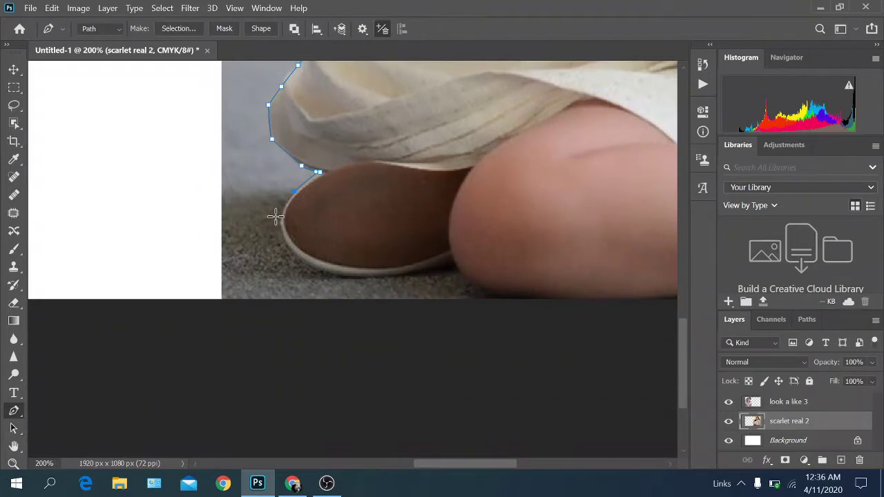
pyautogui.click(279, 217)
pyautogui.click(293, 248)
pyautogui.click(358, 275)
pyautogui.click(403, 275)
pyautogui.click(435, 264)
pyautogui.click(450, 258)
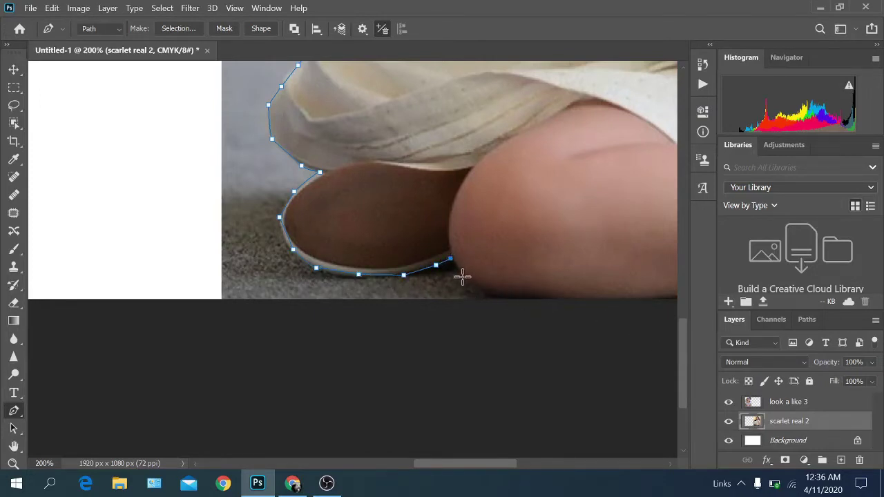
pyautogui.click(461, 275)
pyautogui.click(490, 291)
pyautogui.click(525, 294)
# - Run the path along the leg's underside to the image's bottom-right corner
pyautogui.moveTo(686, 348); pyautogui.dragTo(685, 332)
pyautogui.moveTo(487, 465); pyautogui.dragTo(545, 471)
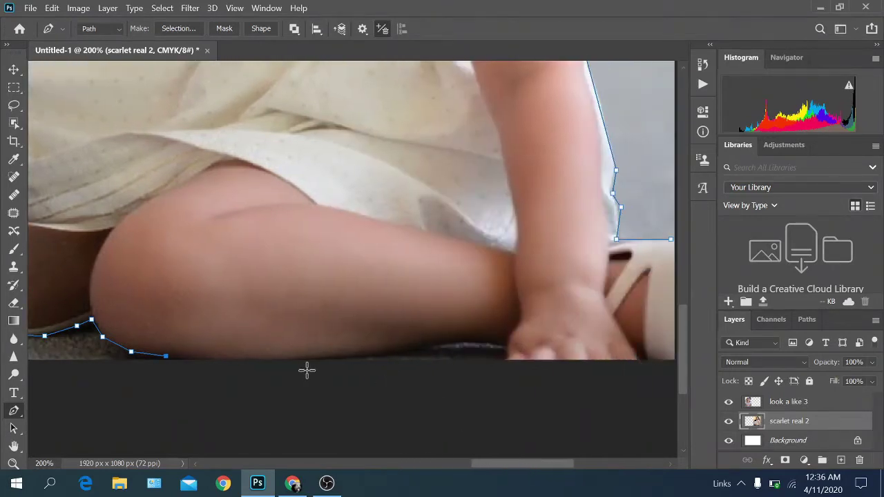
pyautogui.click(245, 358)
pyautogui.click(330, 358)
pyautogui.click(386, 352)
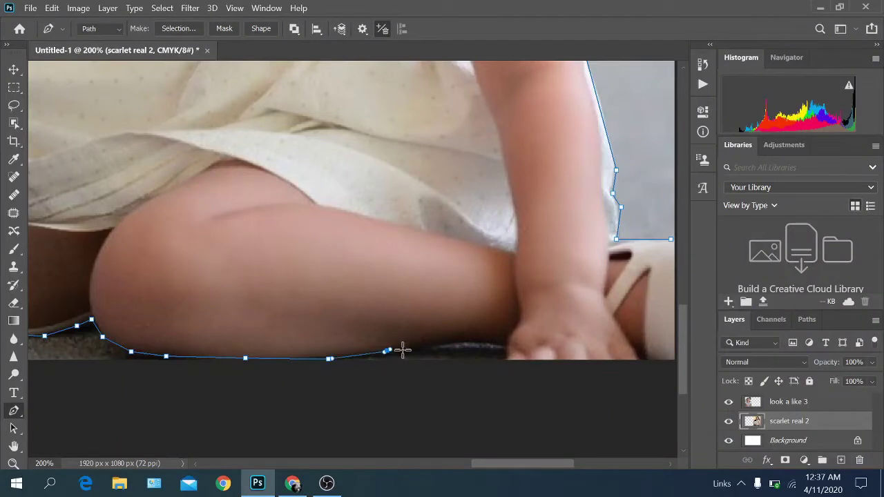
pyautogui.click(445, 346)
pyautogui.click(485, 343)
pyautogui.click(508, 344)
pyautogui.click(508, 357)
pyautogui.click(642, 357)
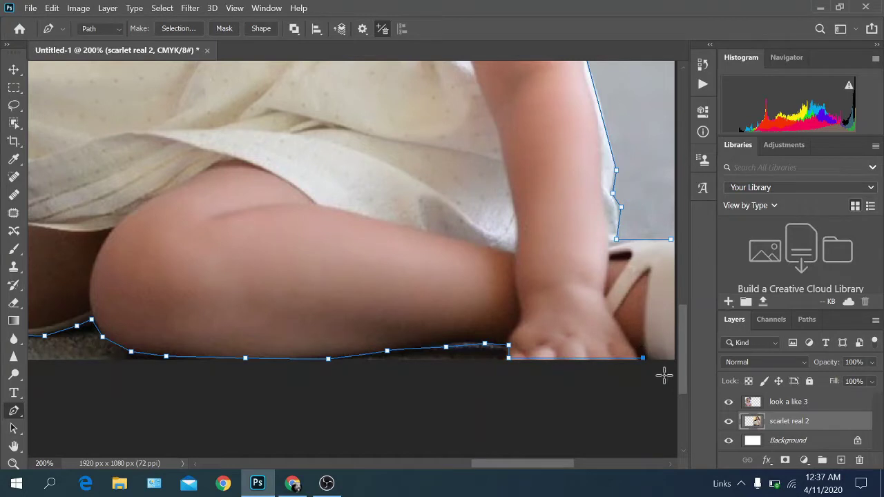
pyautogui.scroll(1, 685, 358)
pyautogui.scroll(-1, 685, 359)
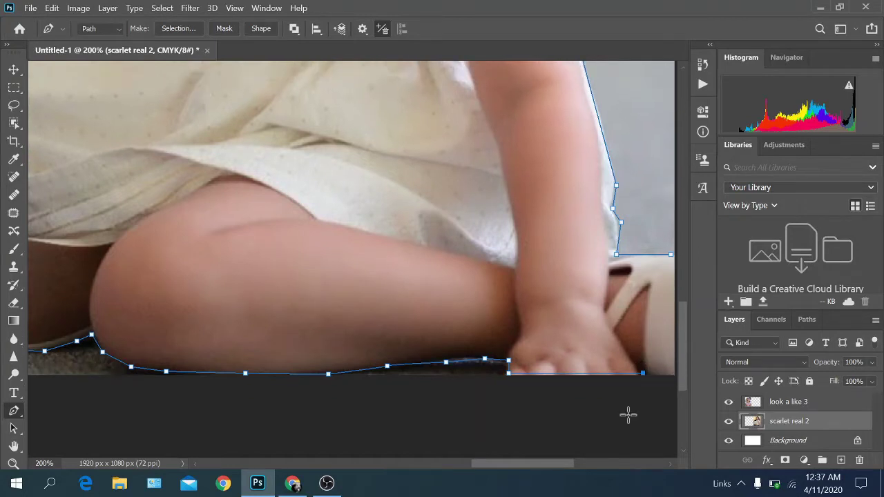
pyautogui.moveTo(510, 464); pyautogui.dragTo(544, 465)
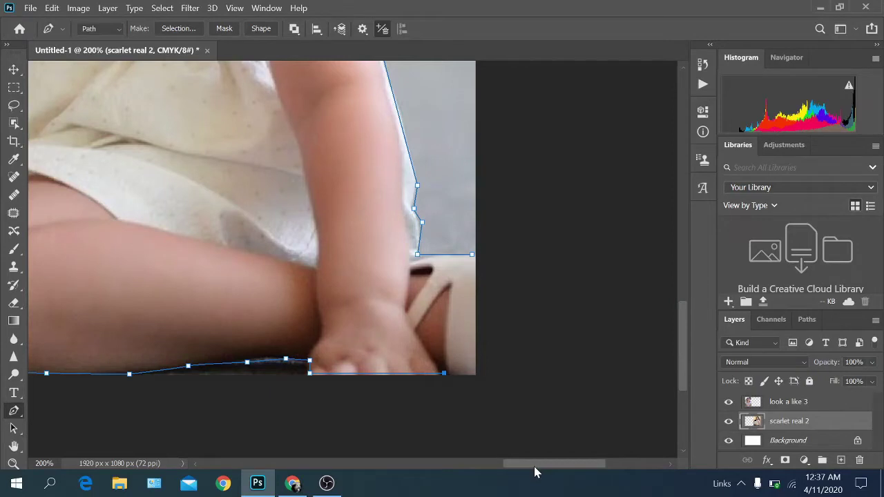
# - Zoom out and close the Pen outline beyond the canvas bottom, top and right edges
pyautogui.hotkey('ctrl', '-')
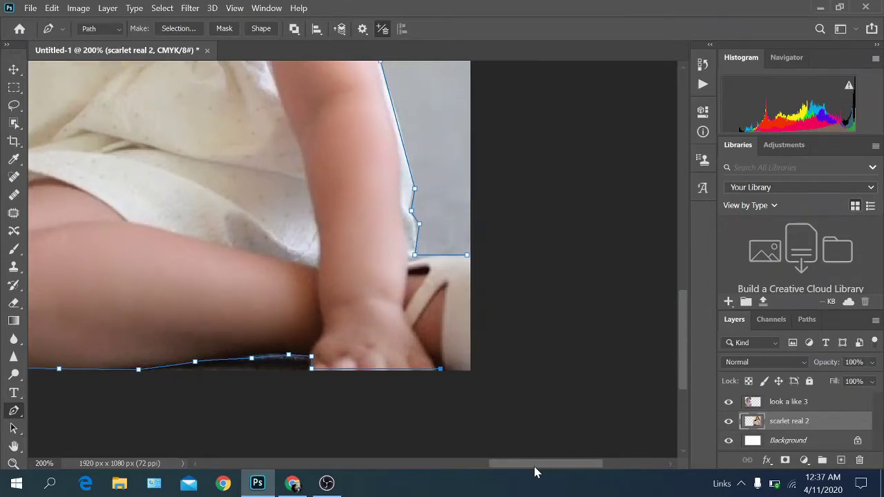
pyautogui.hotkey('ctrl', '-')
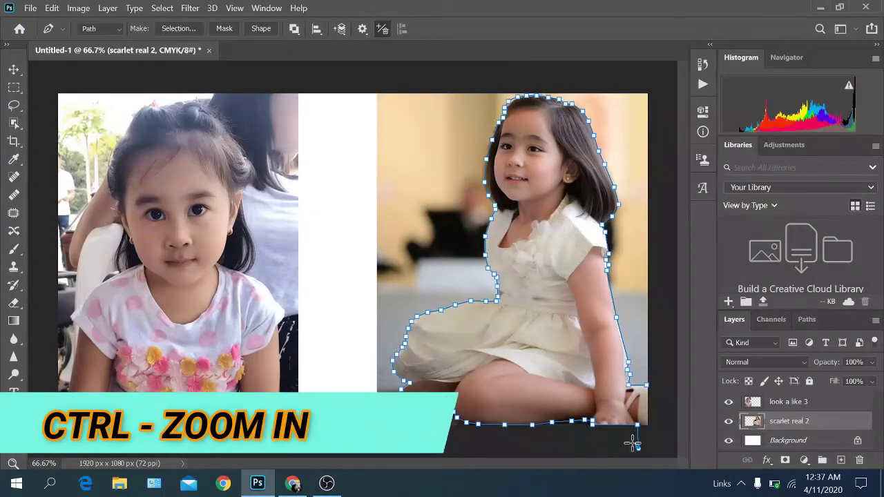
pyautogui.click(637, 446)
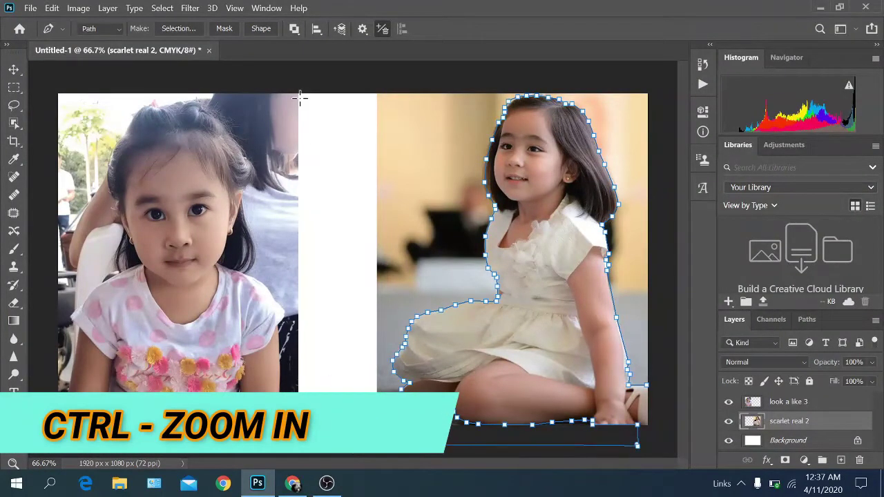
pyautogui.click(346, 70)
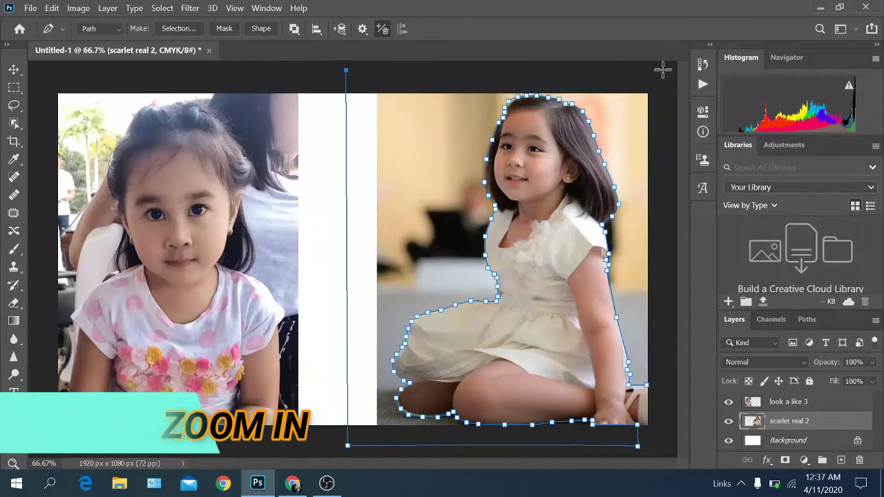
pyautogui.click(667, 77)
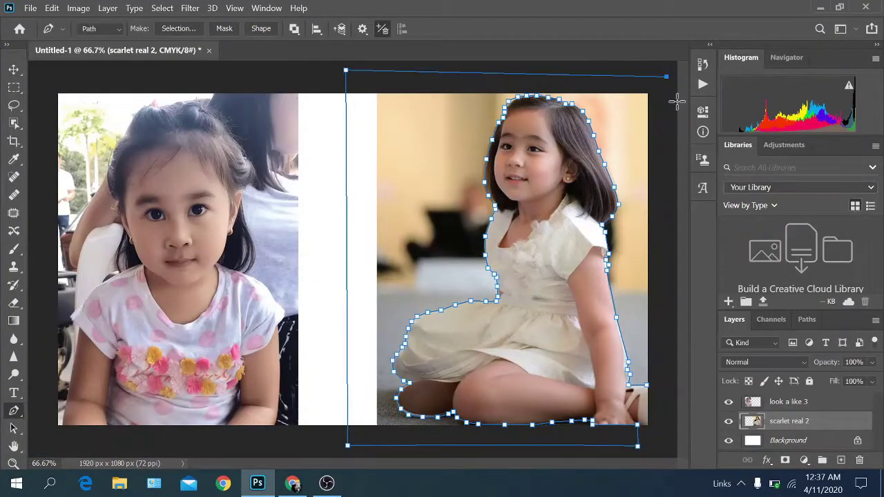
pyautogui.click(668, 370)
pyautogui.click(666, 388)
pyautogui.click(646, 384)
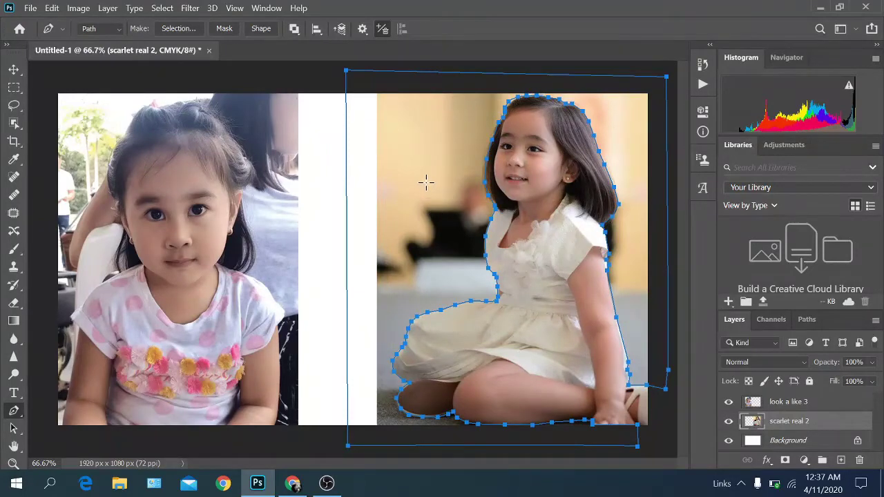
# - Turn the closed path into a selection with 0-pixel feather
pyautogui.rightClick(426, 182)
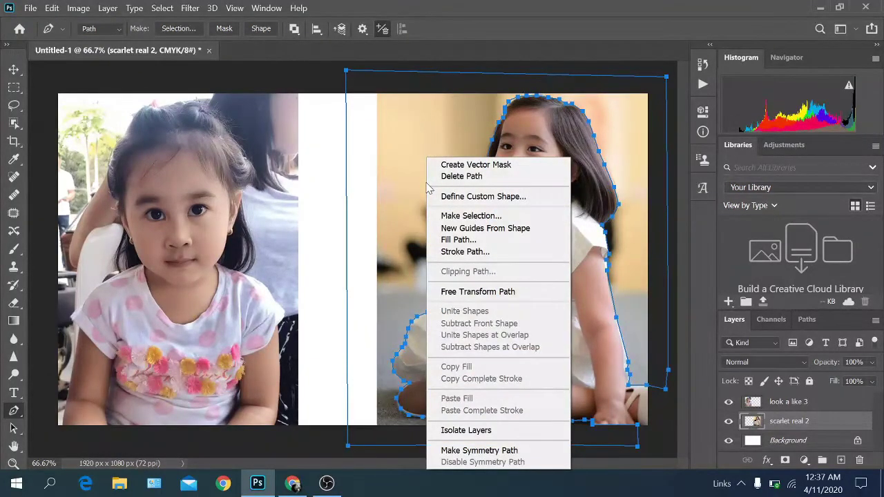
pyautogui.click(472, 216)
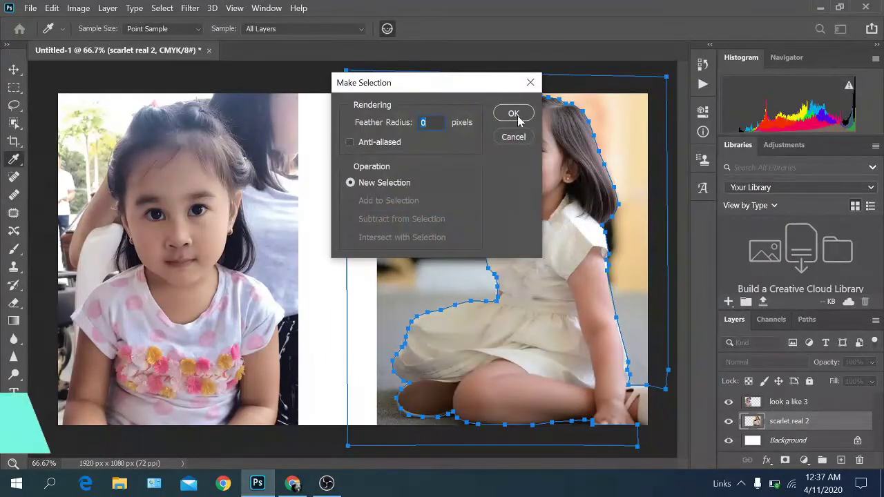
pyautogui.click(516, 114)
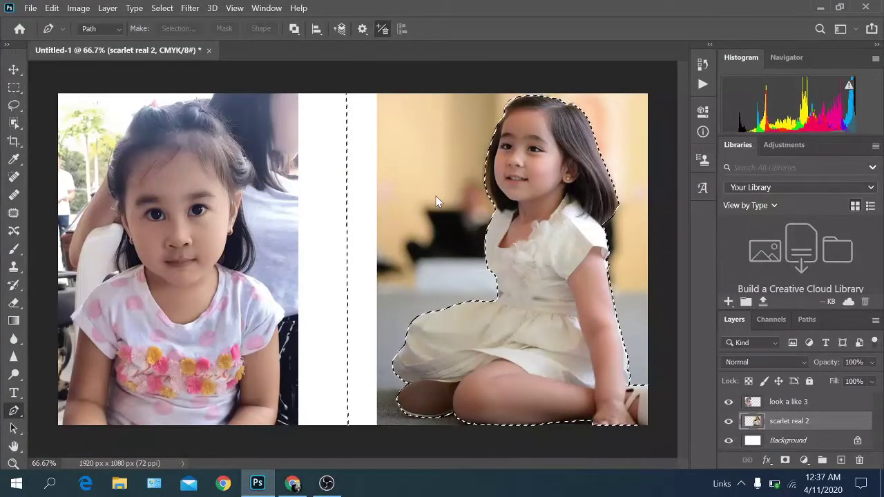
# - Invert the selection, delete the right girl's background to white, and deselect
pyautogui.hotkey('ctrl', 'shift', 'i')
pyautogui.press('Delete')
pyautogui.hotkey('ctrl', 'd')
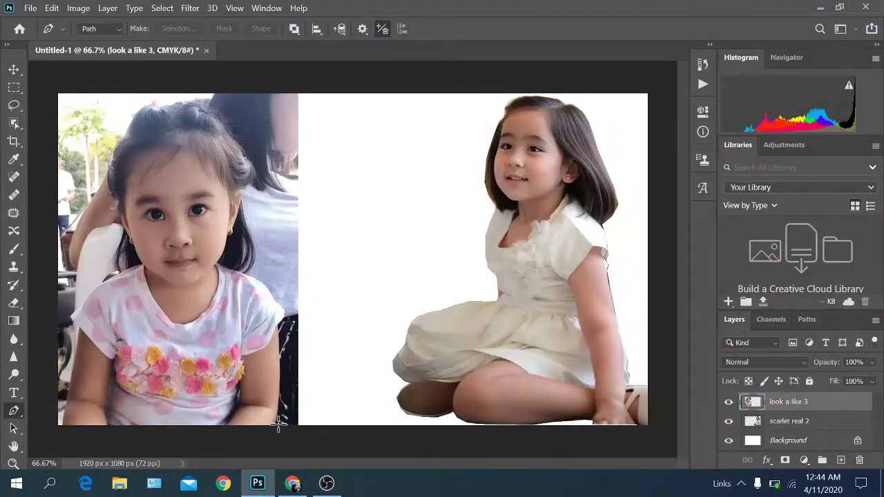
# - Start a Pen outline of the left girl up the photo's right edge, shoulder and hair
pyautogui.click(278, 423)
pyautogui.click(281, 355)
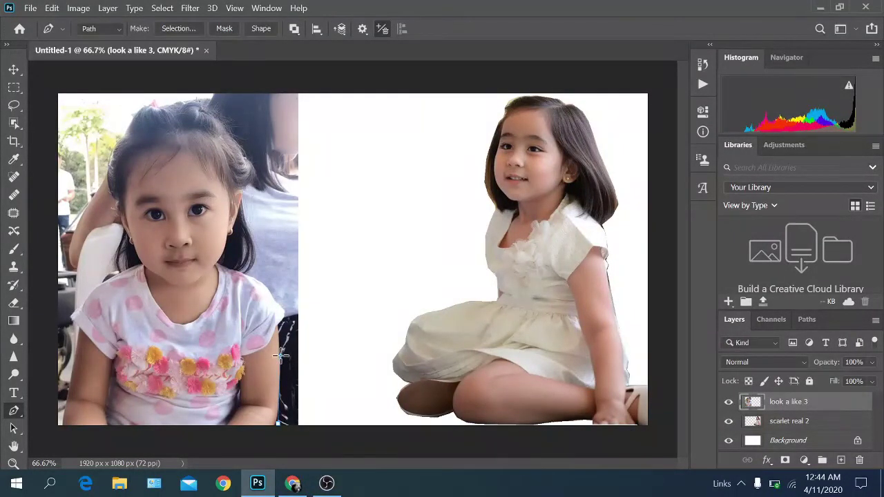
pyautogui.click(285, 322)
pyautogui.click(258, 256)
pyautogui.click(251, 223)
# - Continue the Pen outline up her hair, across the top and down the left of her head
pyautogui.click(243, 201)
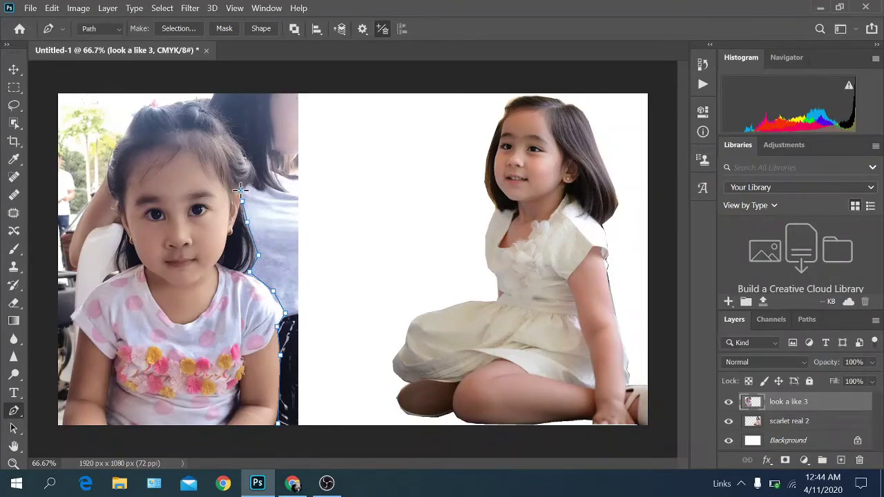
pyautogui.click(240, 190)
pyautogui.click(254, 168)
pyautogui.click(234, 144)
pyautogui.click(223, 126)
pyautogui.click(205, 109)
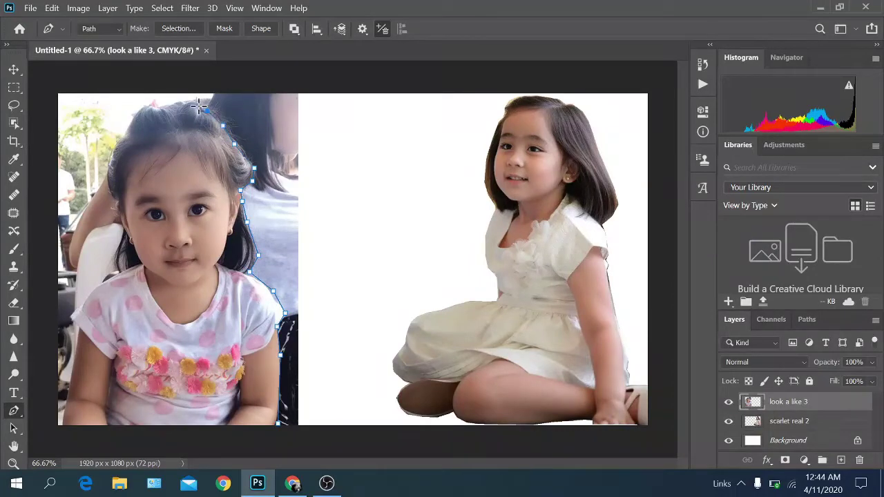
pyautogui.click(157, 109)
pyautogui.click(141, 108)
pyautogui.click(131, 131)
pyautogui.click(115, 146)
pyautogui.click(109, 165)
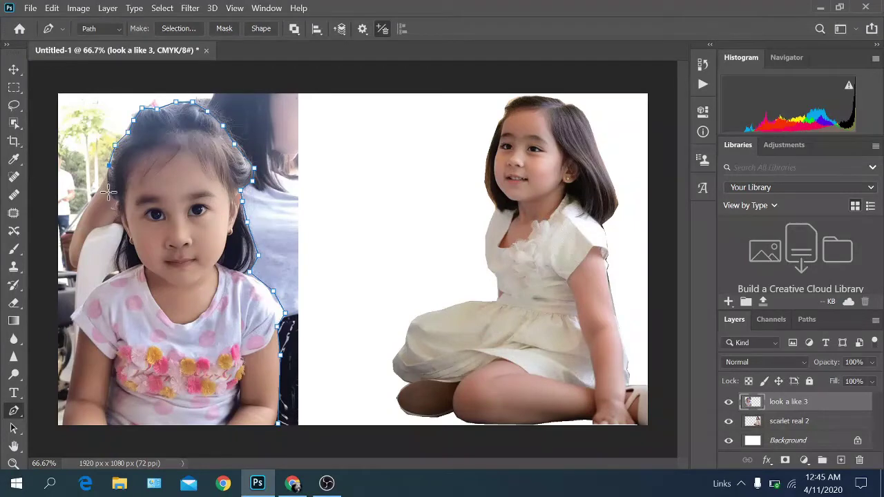
pyautogui.click(109, 191)
# - Trace down her face, shoulder and arm, then run the outline around the canvas corners
pyautogui.click(116, 207)
pyautogui.click(117, 228)
pyautogui.click(113, 254)
pyautogui.click(104, 281)
pyautogui.click(87, 297)
pyautogui.click(73, 317)
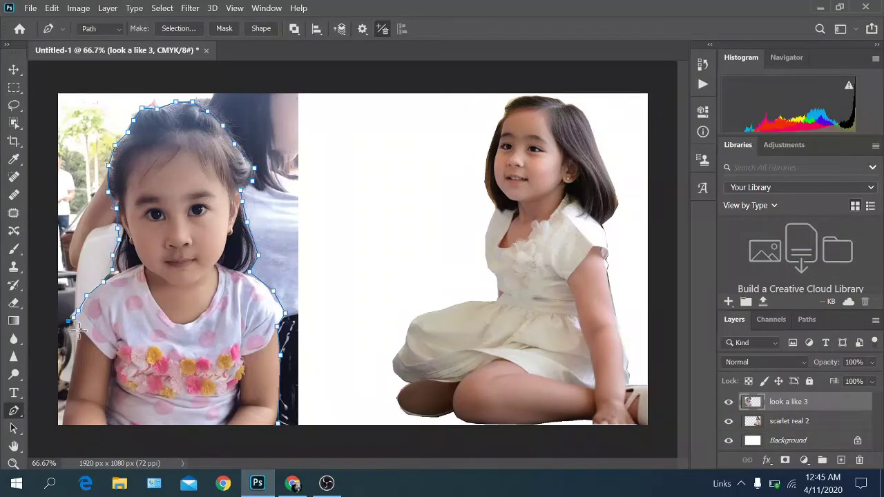
pyautogui.click(74, 357)
pyautogui.click(66, 402)
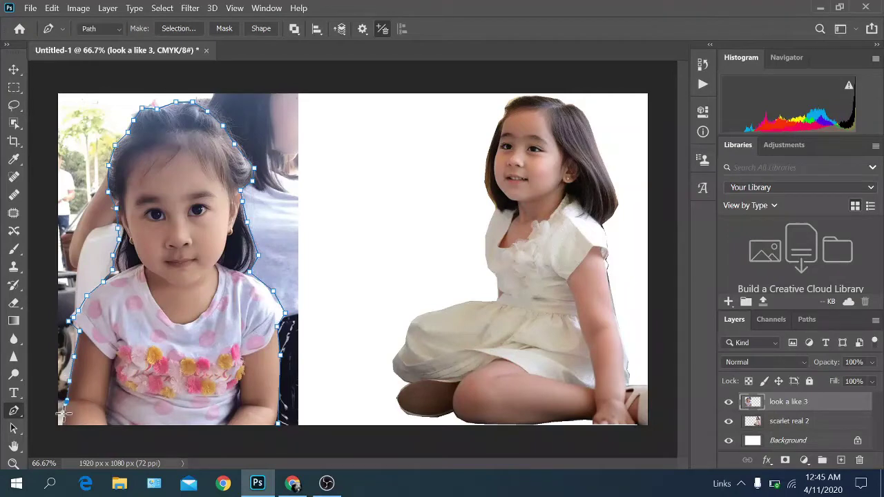
pyautogui.click(60, 424)
pyautogui.click(50, 440)
pyautogui.click(43, 73)
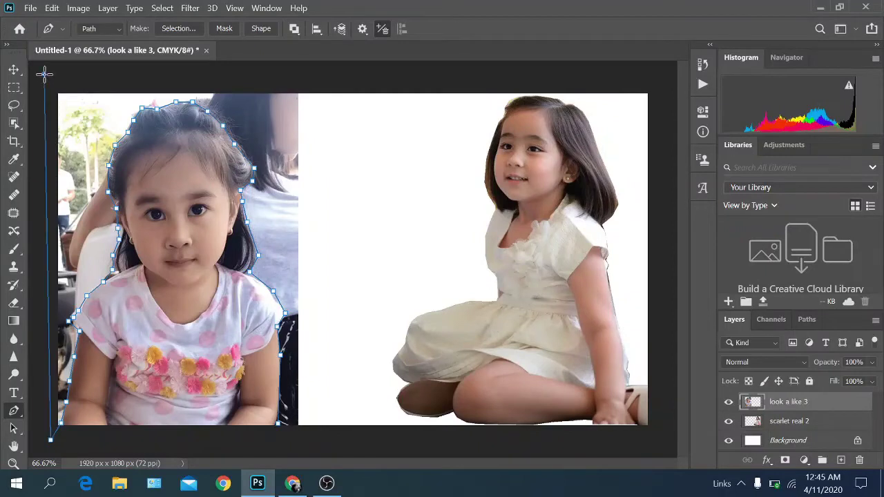
pyautogui.click(667, 75)
pyautogui.click(663, 439)
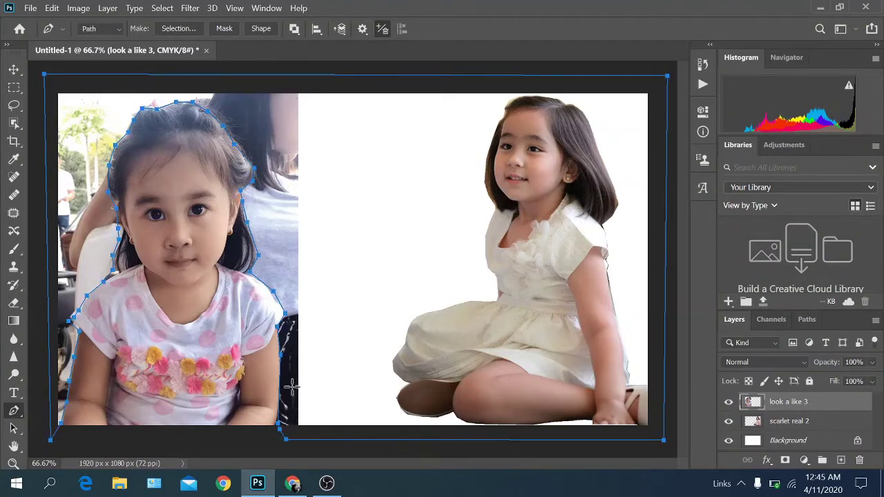
# - Convert the closed outline into a selection with 0-pixel feather
pyautogui.rightClick(266, 202)
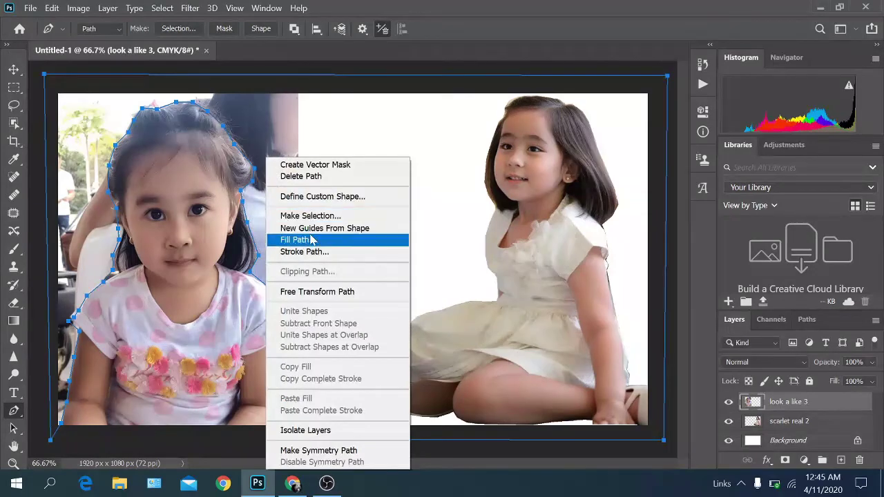
pyautogui.rightClick(255, 125)
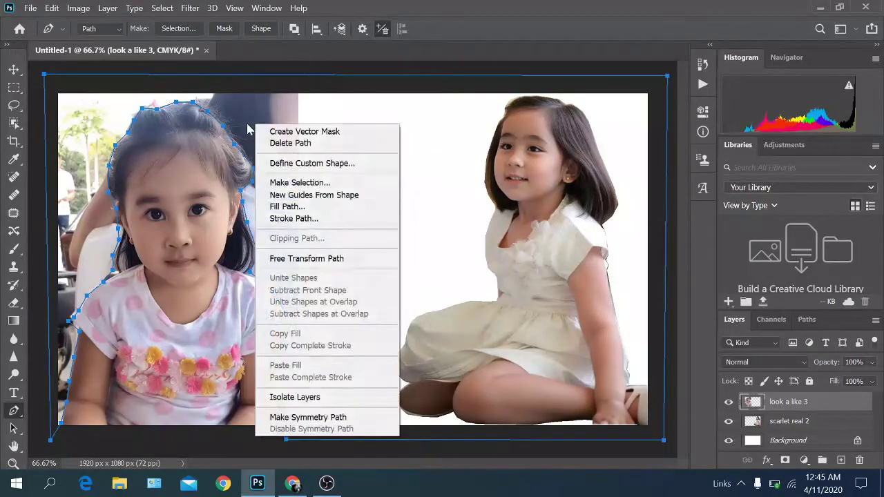
pyautogui.click(288, 184)
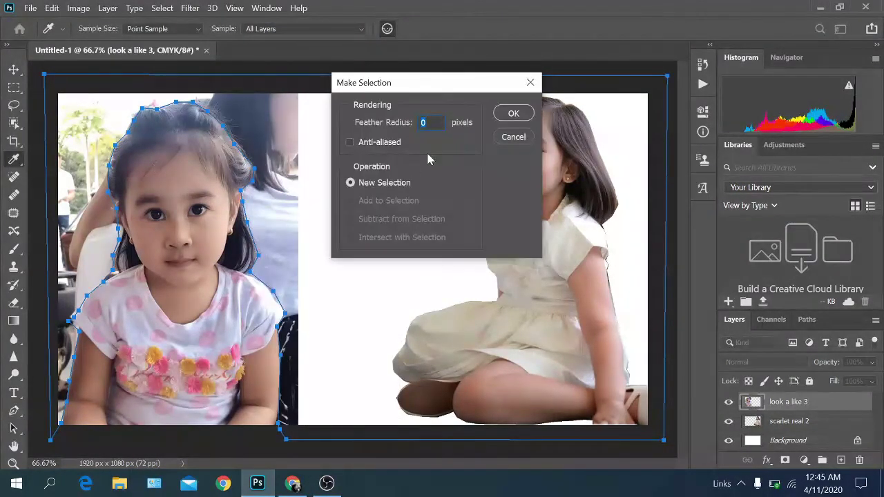
pyautogui.click(513, 115)
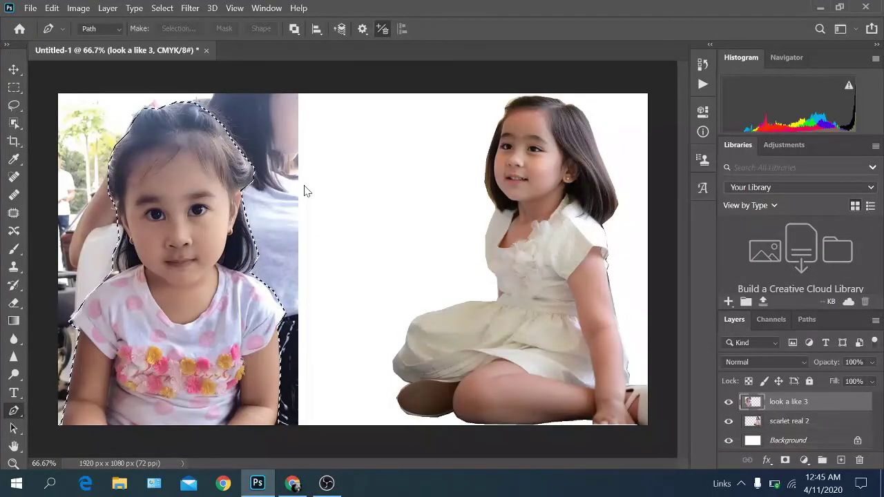
# - Delete the selected background around the left girl and deselect
pyautogui.press('Delete')
pyautogui.hotkey('ctrl', 'd')
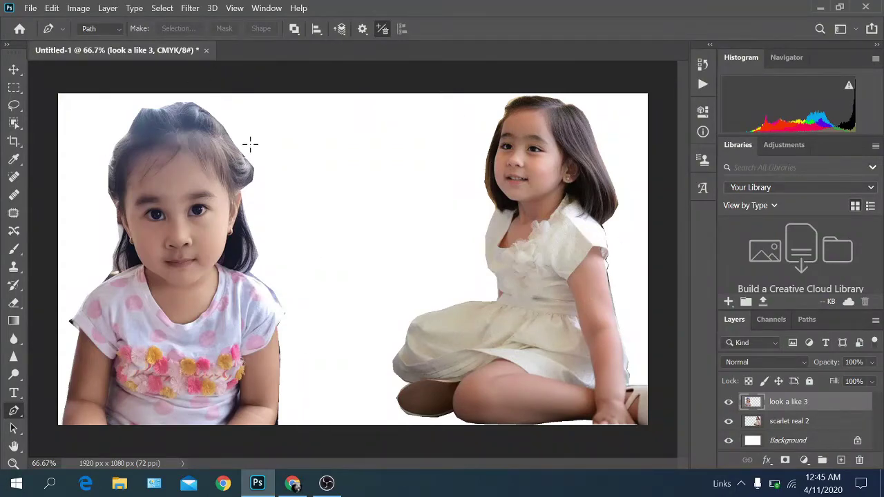
# - Minimize Photoshop and drag the SNOW desktop picture onto the Photoshop taskbar button
pyautogui.click(818, 10)
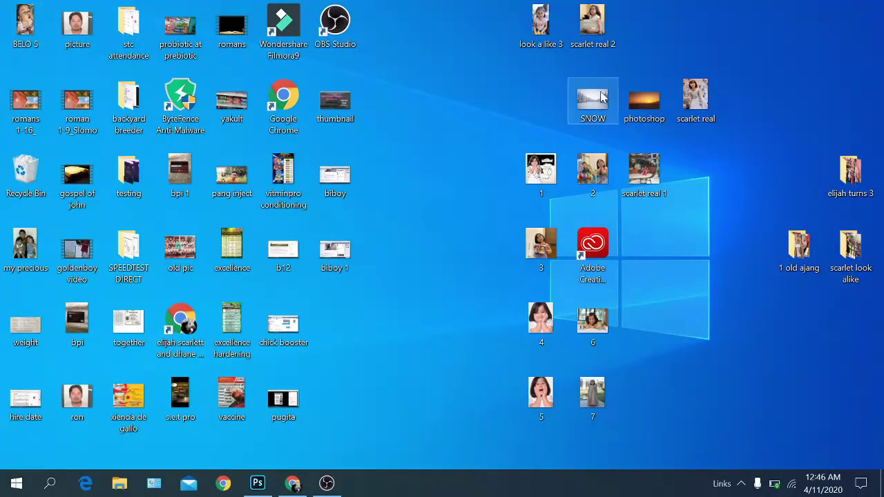
pyautogui.moveTo(600, 104); pyautogui.dragTo(496, 105)
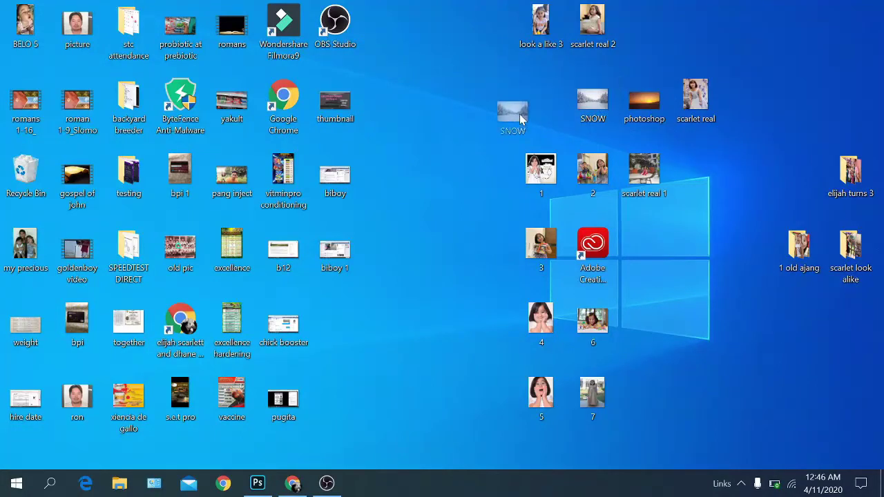
pyautogui.moveTo(647, 105); pyautogui.dragTo(595, 112)
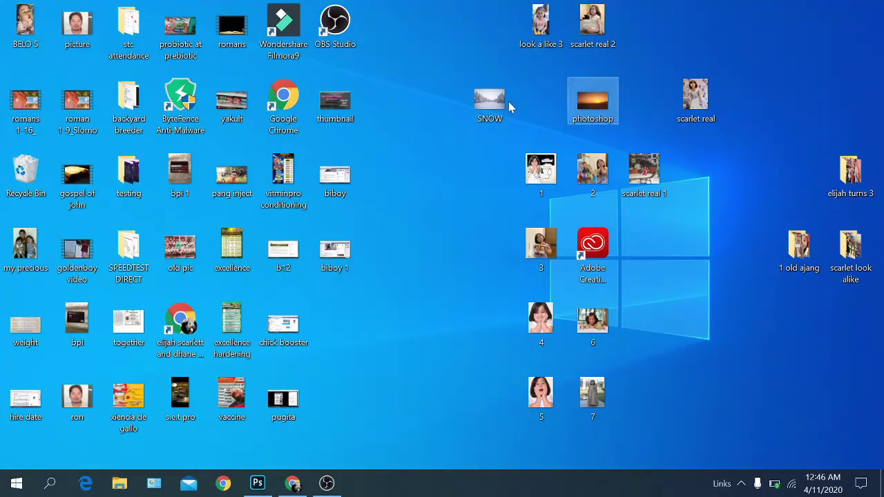
pyautogui.moveTo(507, 104)
pyautogui.mouseDown()
pyautogui.moveTo(300, 442)
pyautogui.moveTo(455, 252)
pyautogui.moveTo(266, 486)
pyautogui.mouseUp()
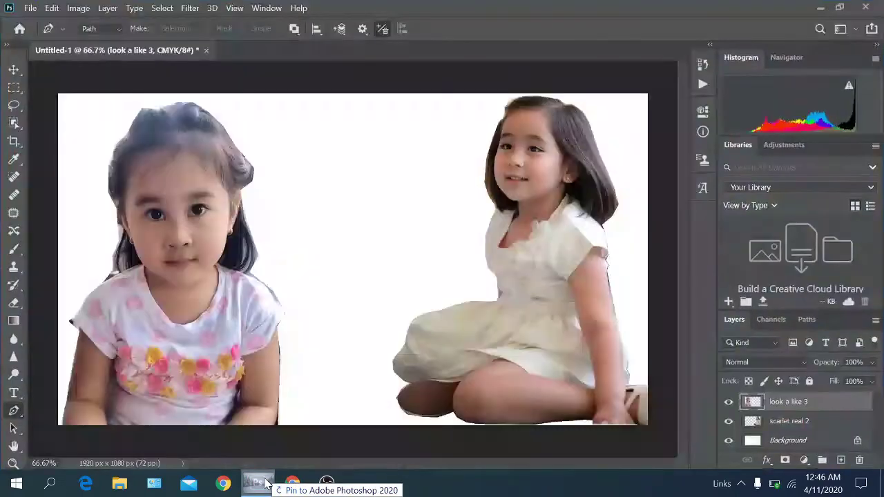
# - Drop SNOW into the document, stretch it over the canvas, and place it below look a like 3
pyautogui.moveTo(266, 486); pyautogui.dragTo(366, 235)
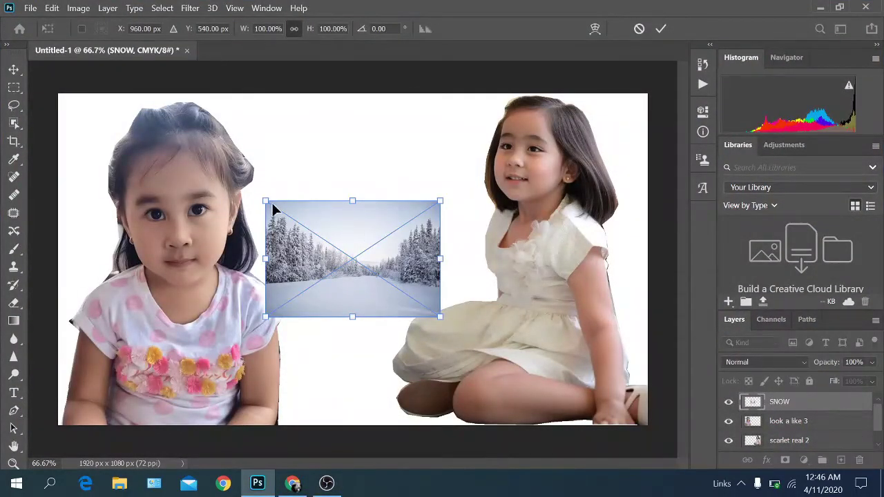
pyautogui.moveTo(265, 201); pyautogui.dragTo(68, 153)
pyautogui.moveTo(443, 211)
pyautogui.mouseDown()
pyautogui.moveTo(512, 243)
pyautogui.moveTo(656, 245)
pyautogui.mouseUp()
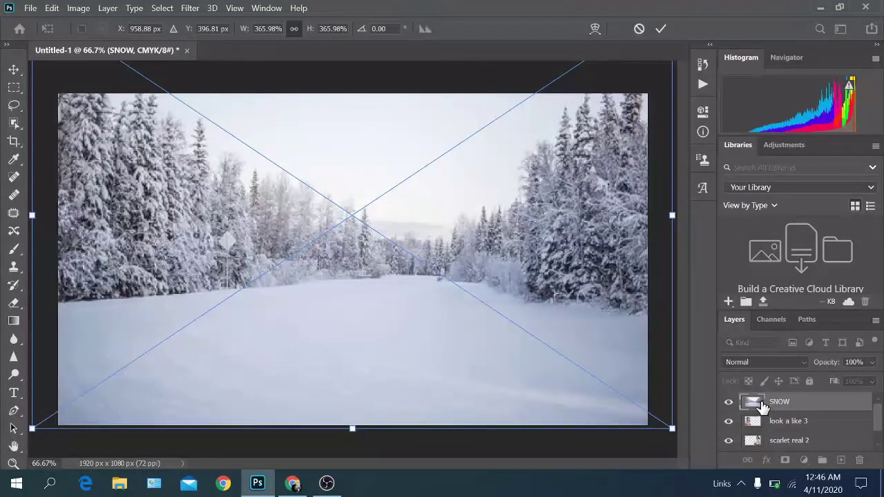
pyautogui.moveTo(763, 406); pyautogui.dragTo(757, 457)
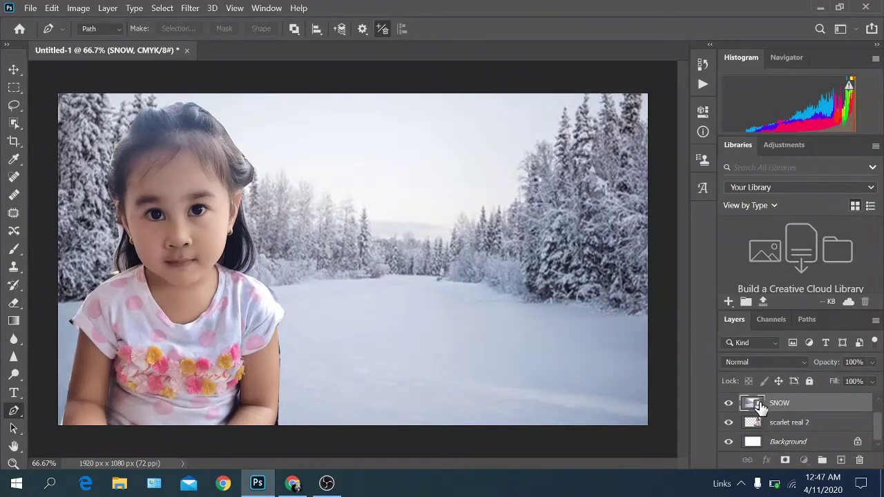
# - Move the SNOW layer beneath scarlet real 2 and open the Filter menu
pyautogui.moveTo(759, 406); pyautogui.dragTo(760, 432)
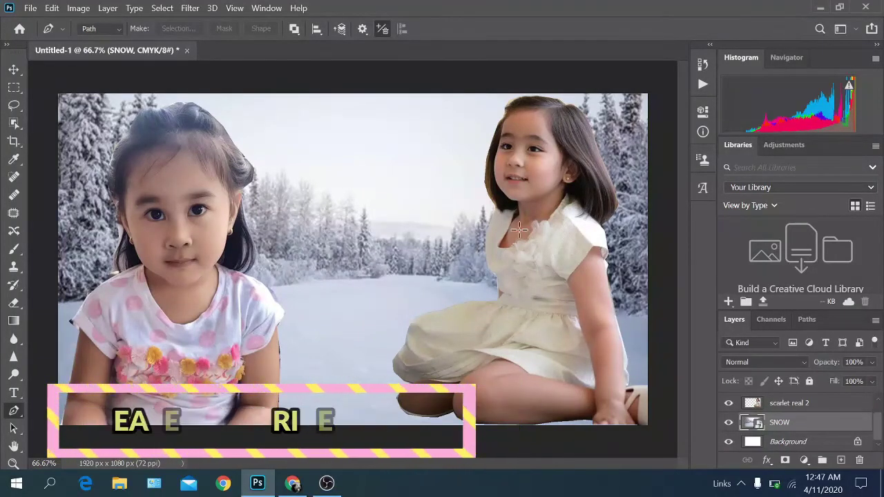
pyautogui.click(190, 8)
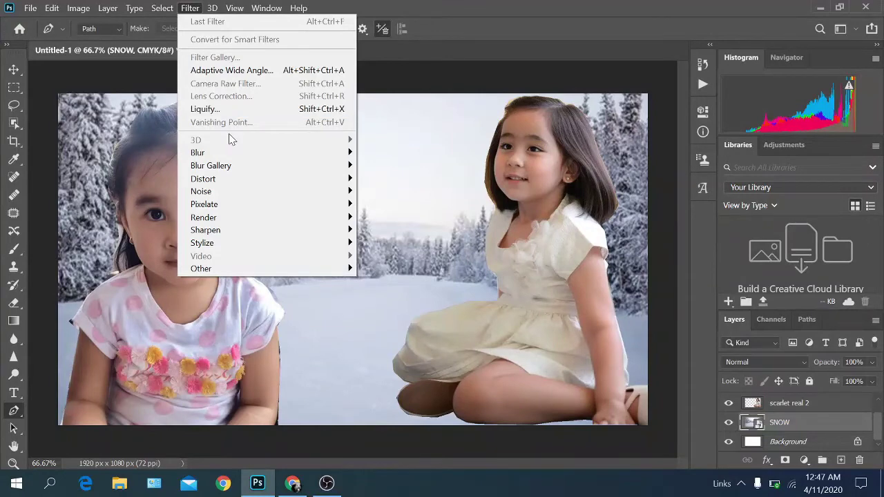
pyautogui.moveTo(263, 152)
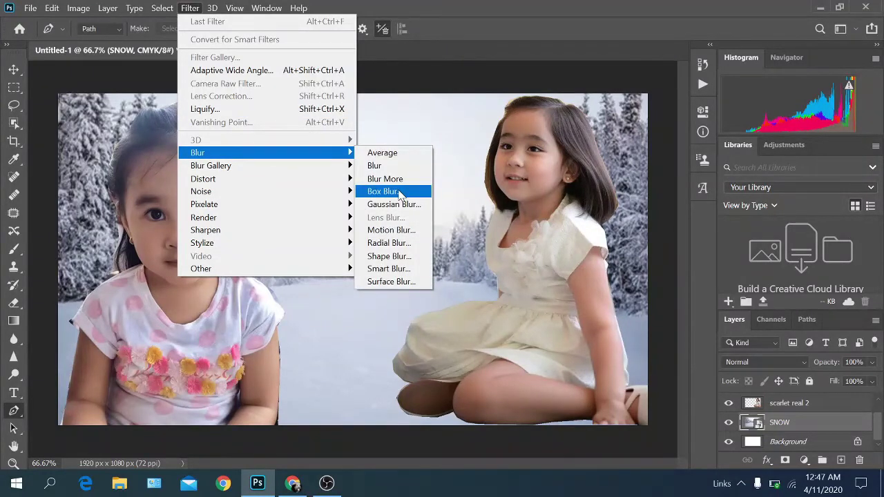
pyautogui.click(399, 194)
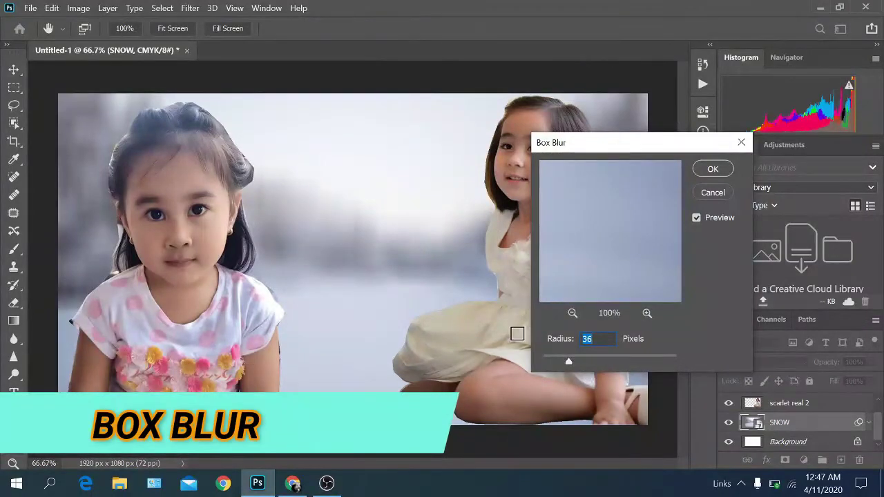
pyautogui.moveTo(572, 364)
pyautogui.mouseDown()
pyautogui.moveTo(600, 365)
pyautogui.moveTo(541, 358)
pyautogui.mouseUp()
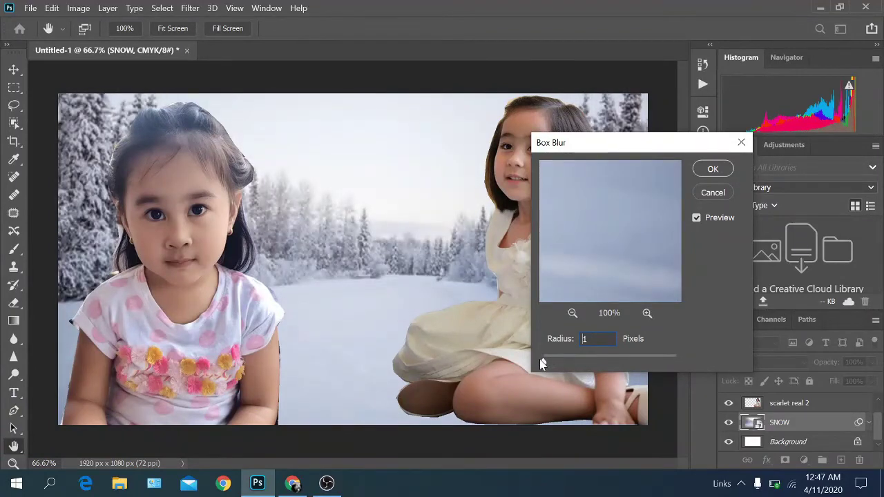
pyautogui.click(737, 146)
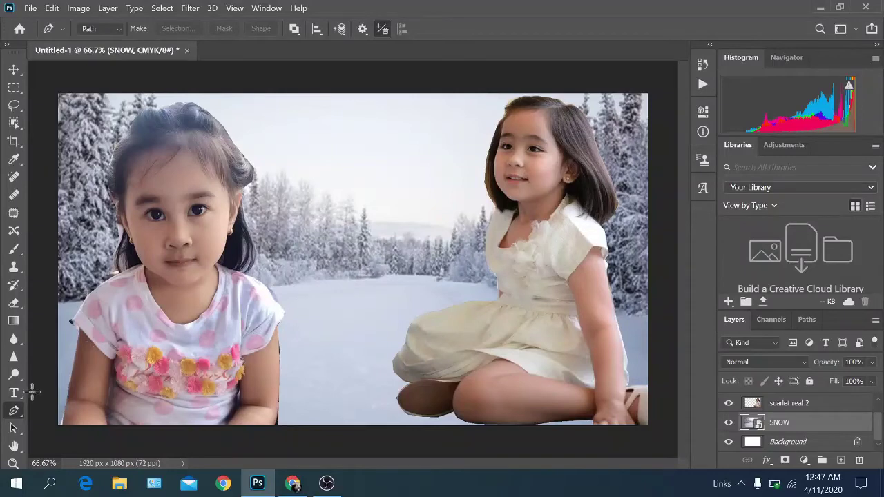
# - Add a text layer above the snow, replacing the Lorem Ipsum placeholder with THE
pyautogui.click(15, 396)
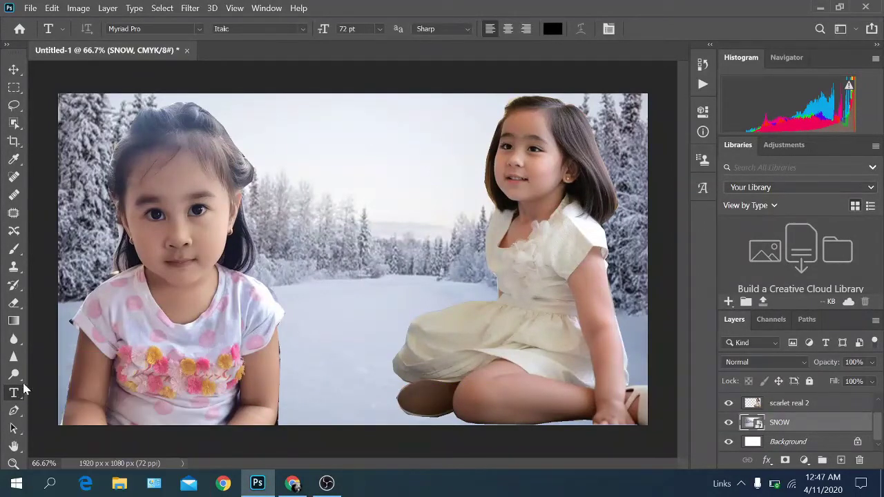
pyautogui.click(338, 135)
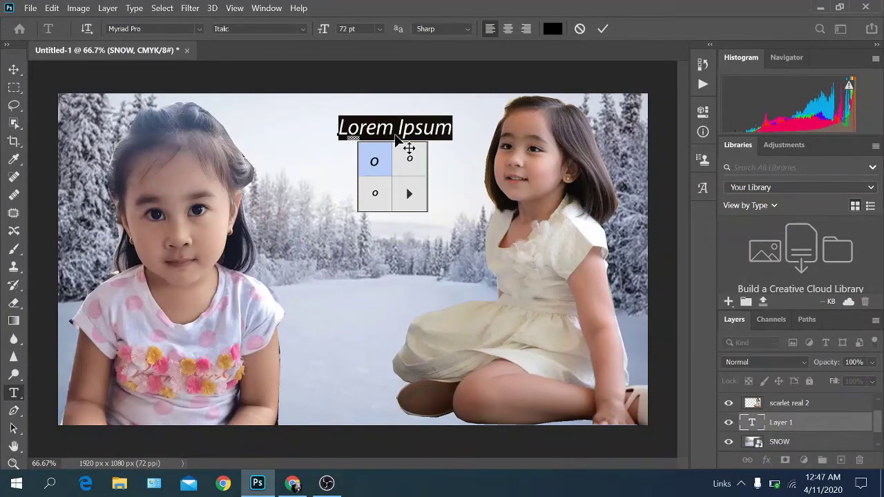
pyautogui.click(450, 127)
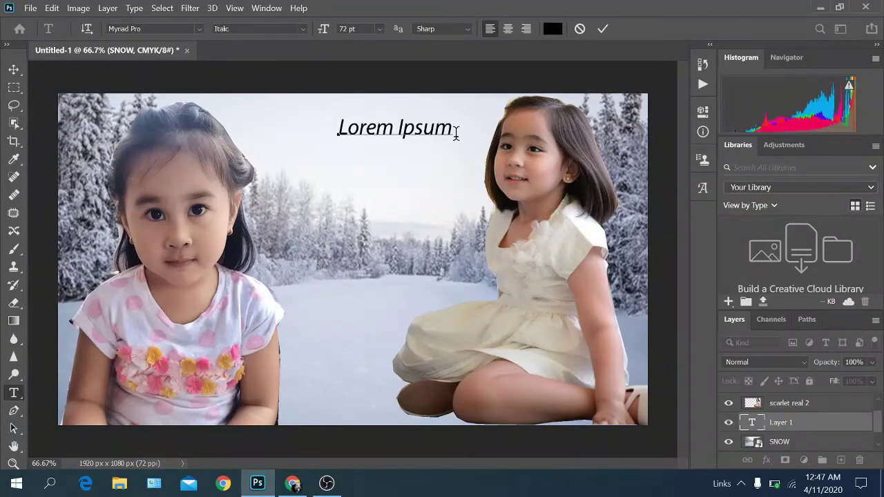
pyautogui.press('BackSpace')
pyautogui.press('BackSpace')
pyautogui.press('BackSpace')
pyautogui.press('BackSpace')
pyautogui.press('Left')
pyautogui.press('Left')
pyautogui.press('Left')
pyautogui.press('Left')
pyautogui.press('Left')
pyautogui.press('Delete')
pyautogui.press('Delete')
pyautogui.press('Delete')
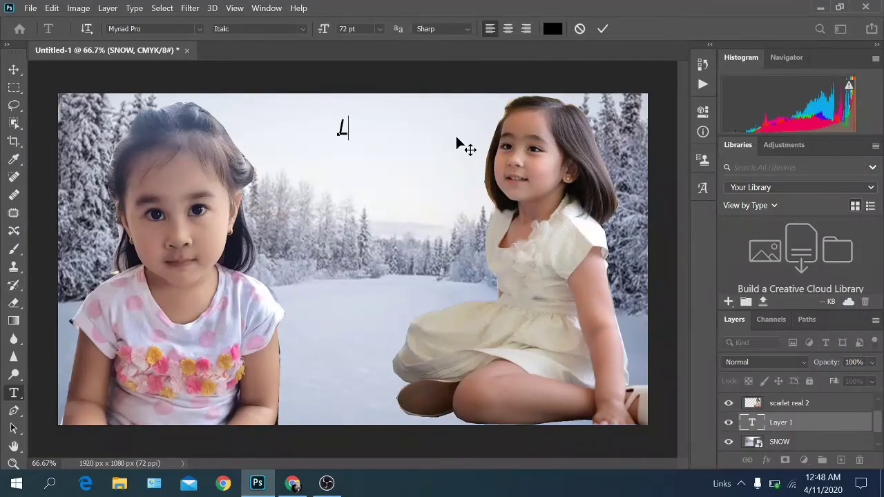
pyautogui.press('BackSpace')
pyautogui.write('THE')
pyautogui.click(379, 30)
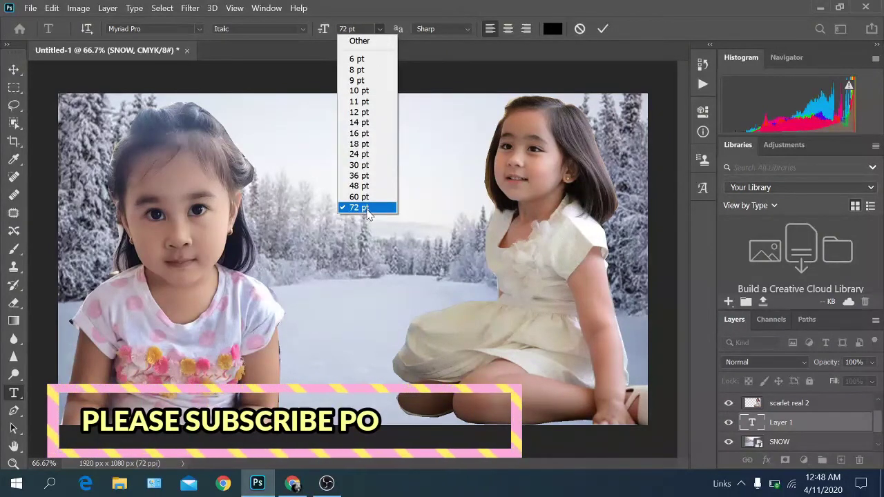
pyautogui.click(283, 55)
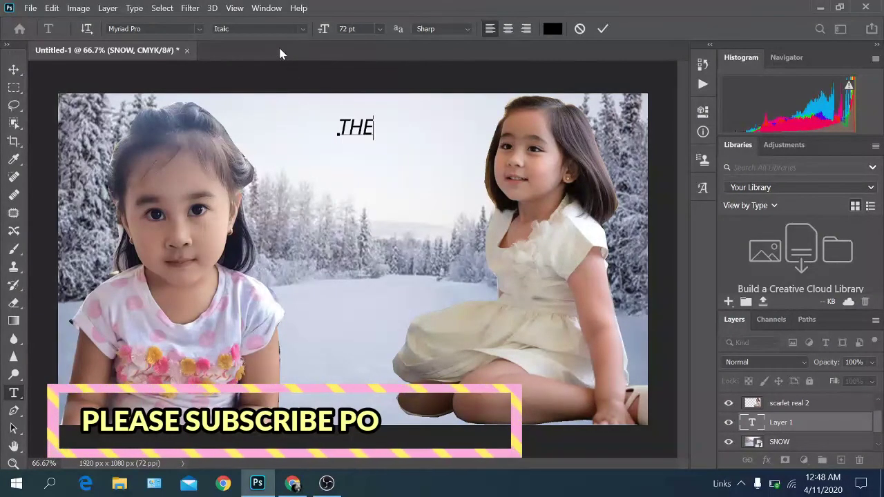
pyautogui.click(300, 32)
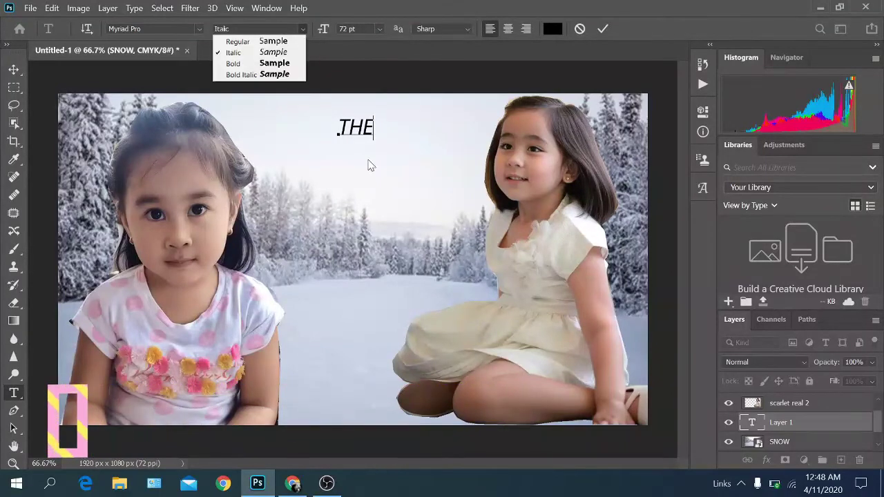
pyautogui.click(378, 134)
pyautogui.moveTo(374, 126); pyautogui.dragTo(342, 129)
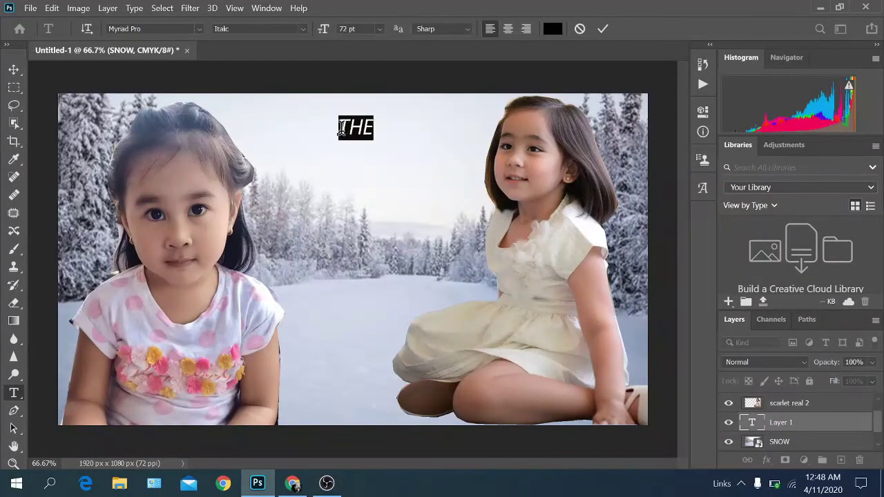
pyautogui.click(304, 28)
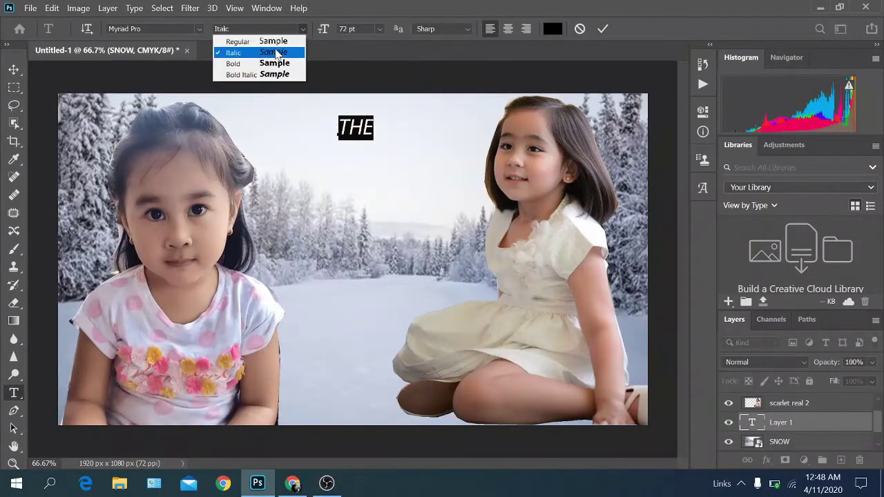
pyautogui.click(256, 63)
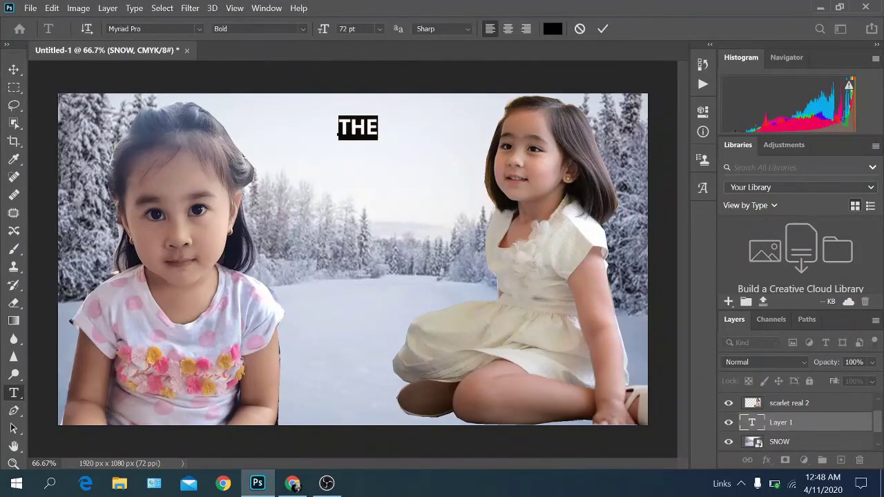
pyautogui.click(304, 28)
pyautogui.click(267, 54)
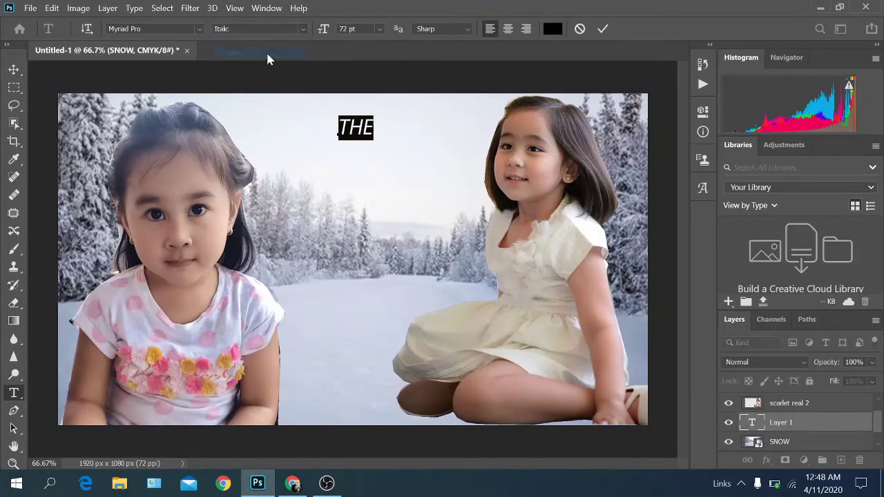
pyautogui.click(302, 29)
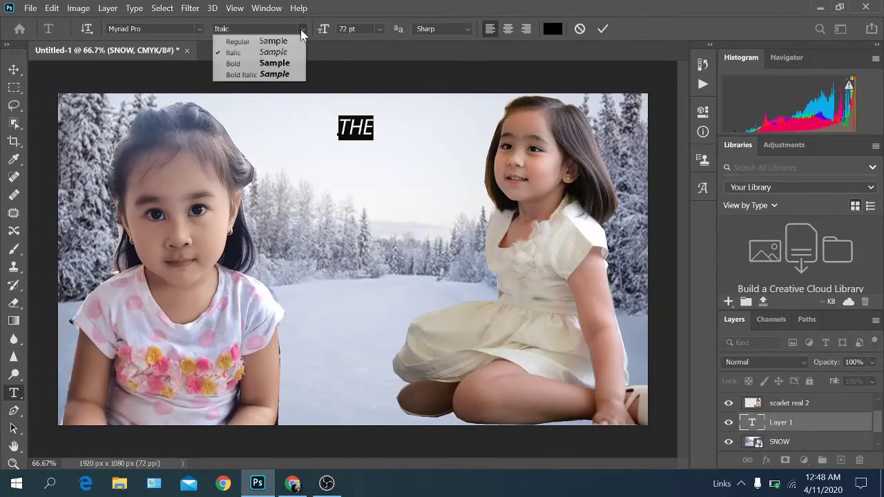
pyautogui.click(255, 43)
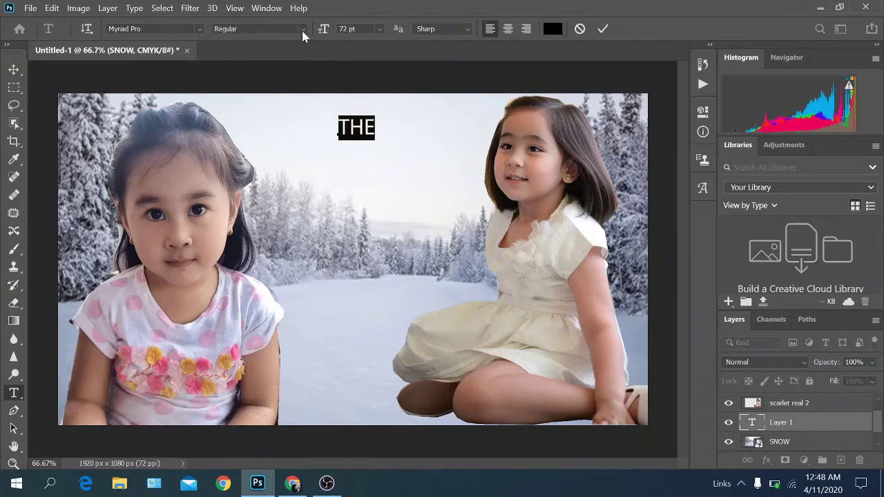
pyautogui.click(302, 30)
pyautogui.click(259, 75)
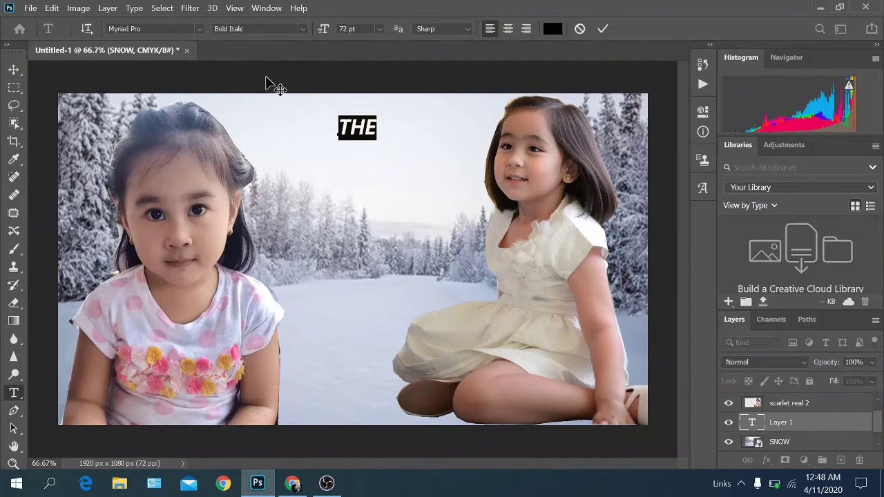
pyautogui.click(303, 32)
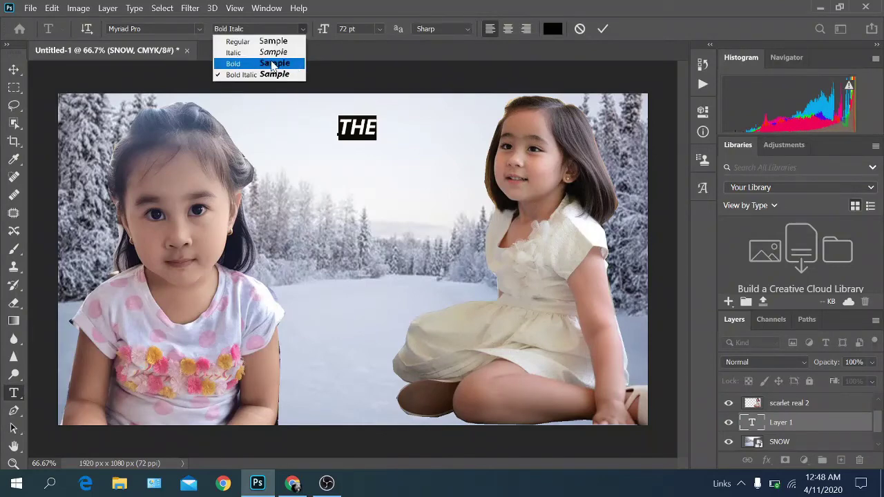
pyautogui.click(271, 64)
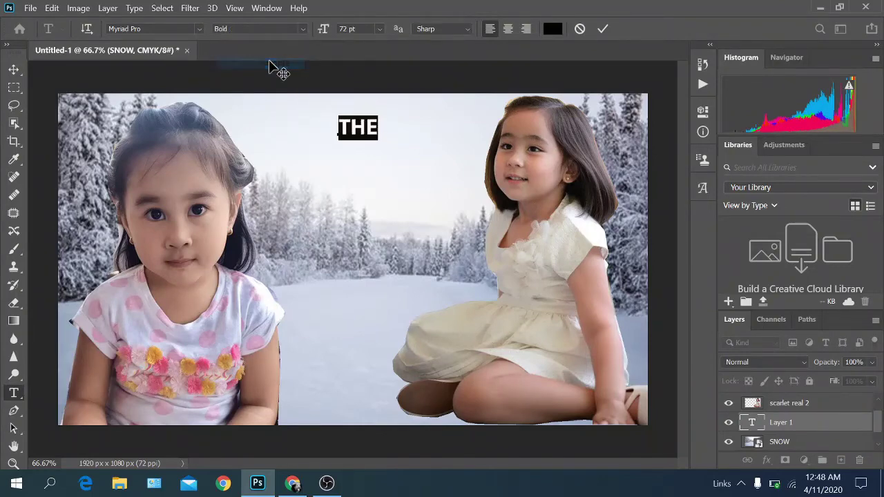
pyautogui.click(301, 29)
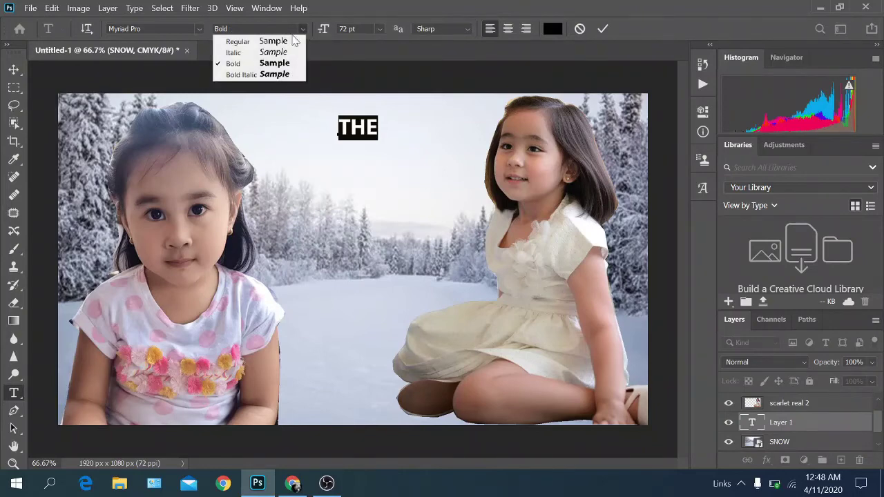
pyautogui.click(268, 53)
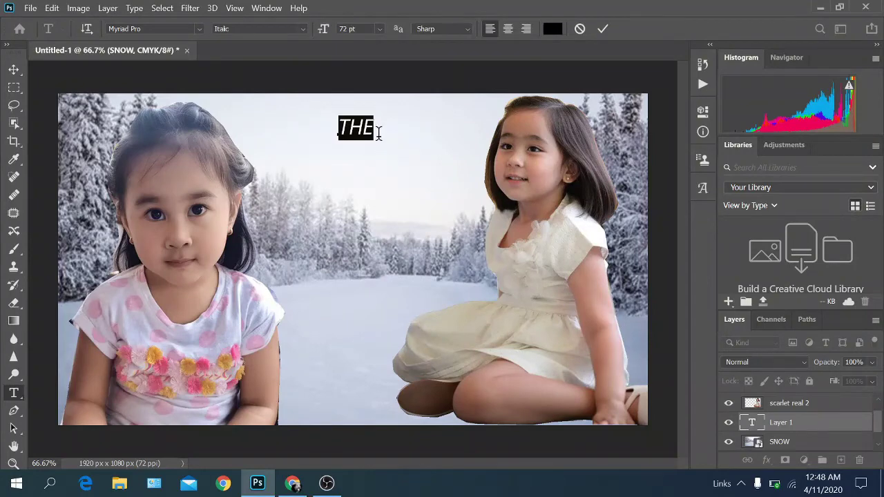
# - Add TWINS on a second line directly under THE
pyautogui.press('Right')
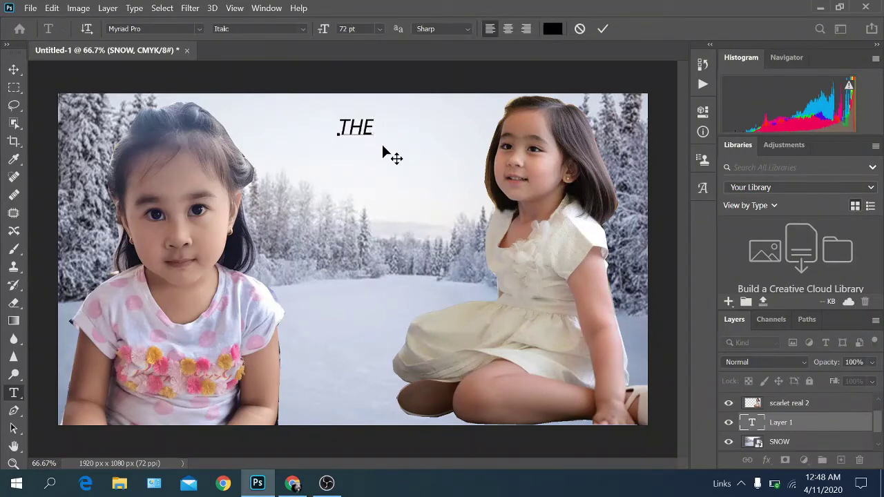
pyautogui.press('Return')
pyautogui.press('Return')
pyautogui.write('T ')
pyautogui.write('WINS')
pyautogui.click(340, 181)
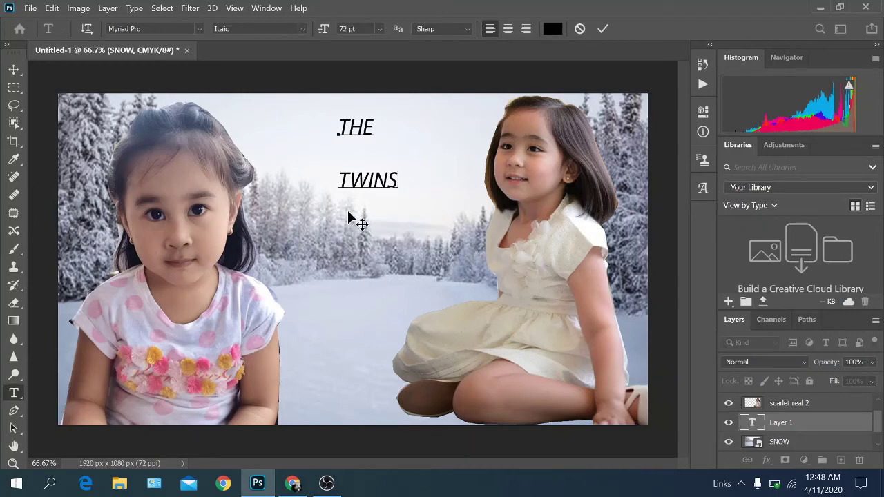
pyautogui.press('BackSpace')
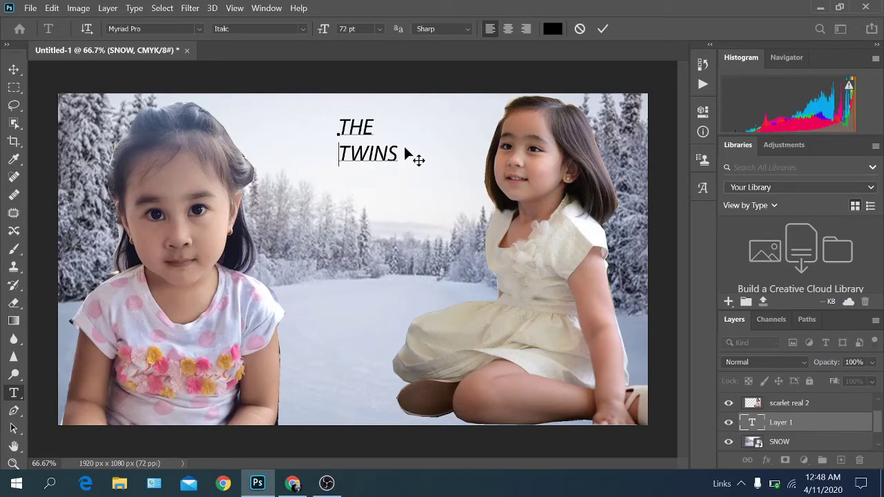
# - Set TWINS to Bold Italic font style
pyautogui.moveTo(402, 146); pyautogui.dragTo(329, 151)
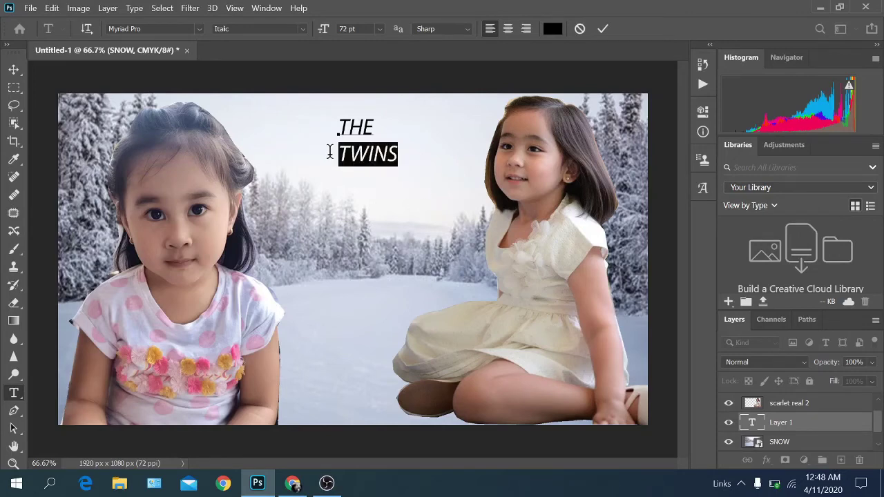
pyautogui.click(302, 28)
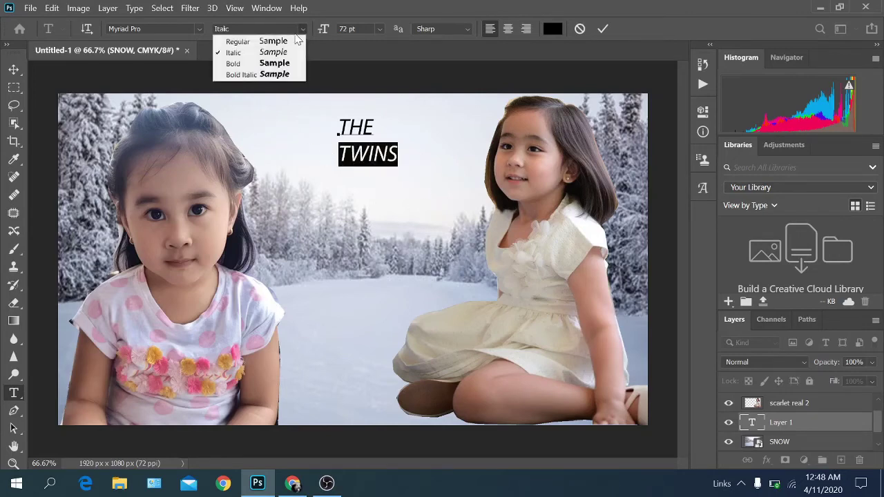
pyautogui.click(270, 75)
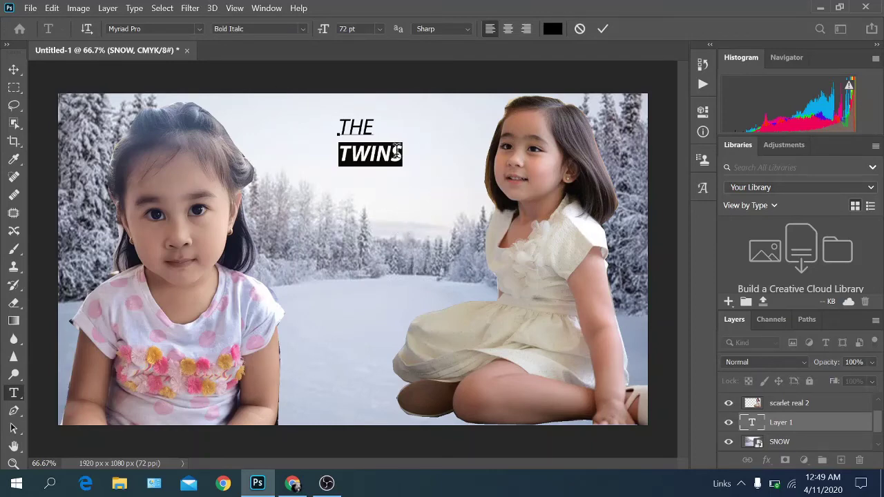
pyautogui.doubleClick(390, 154)
pyautogui.click(390, 153)
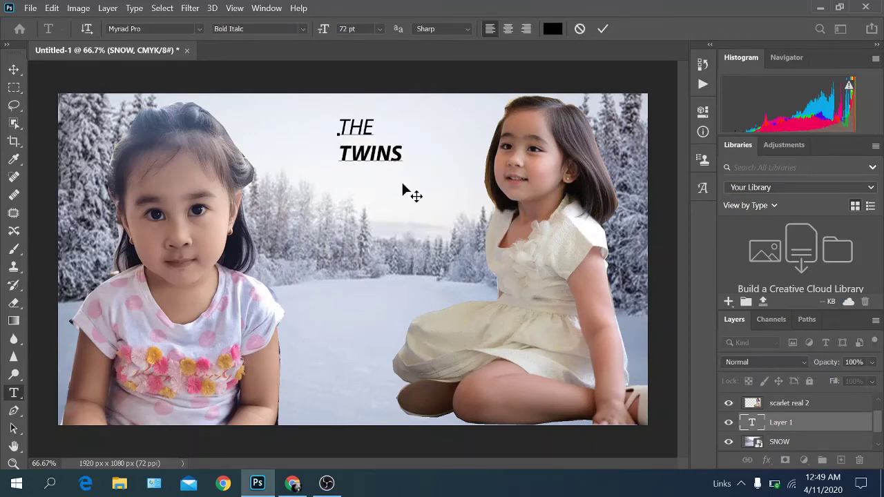